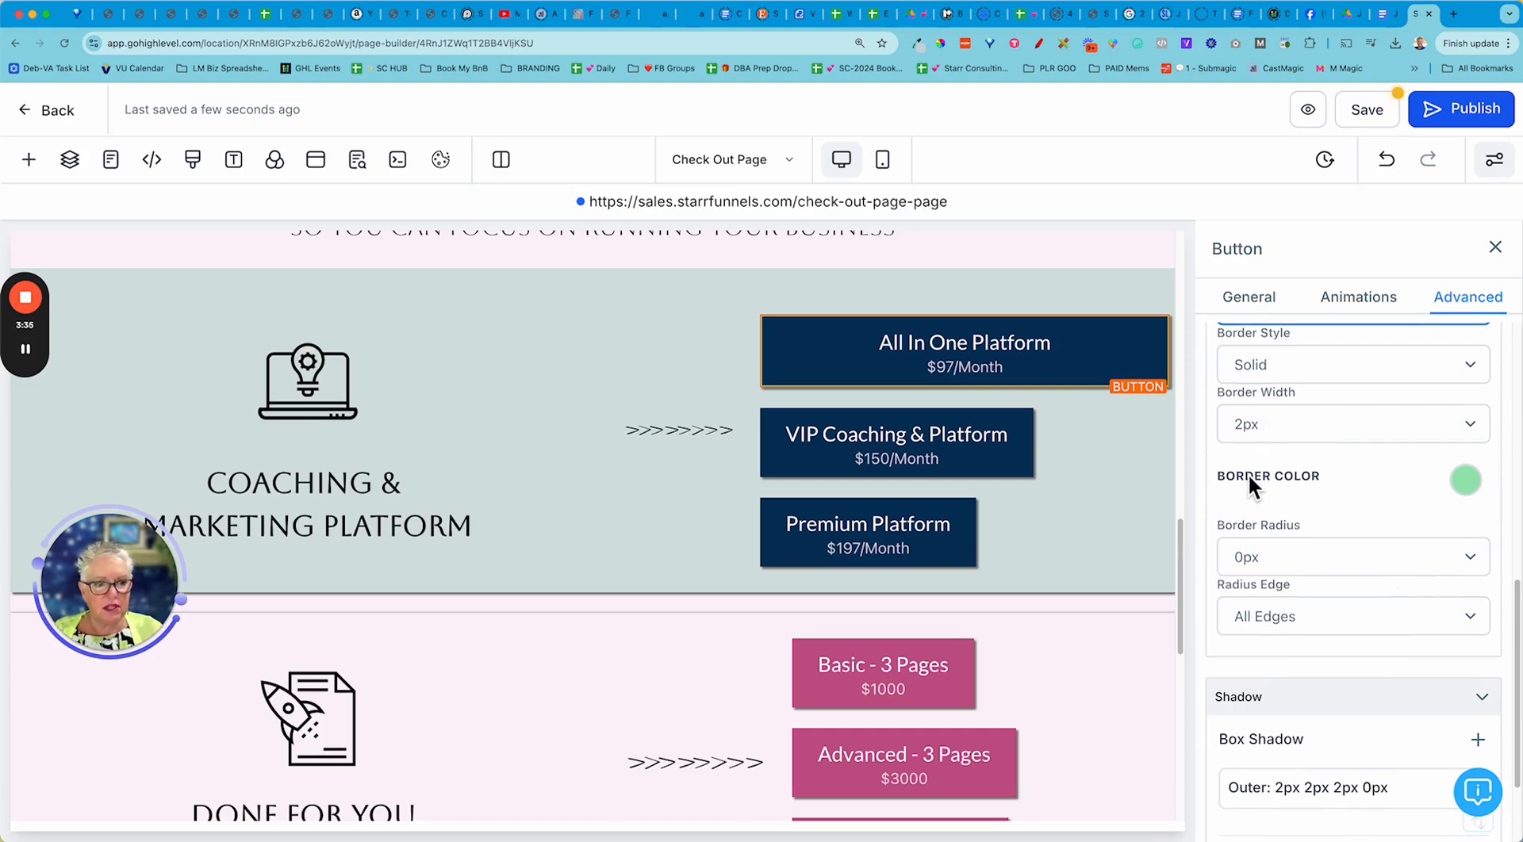
# Set the border colour of the All In One Platform button to the pale pink swatch
pyautogui.click(1465, 480)
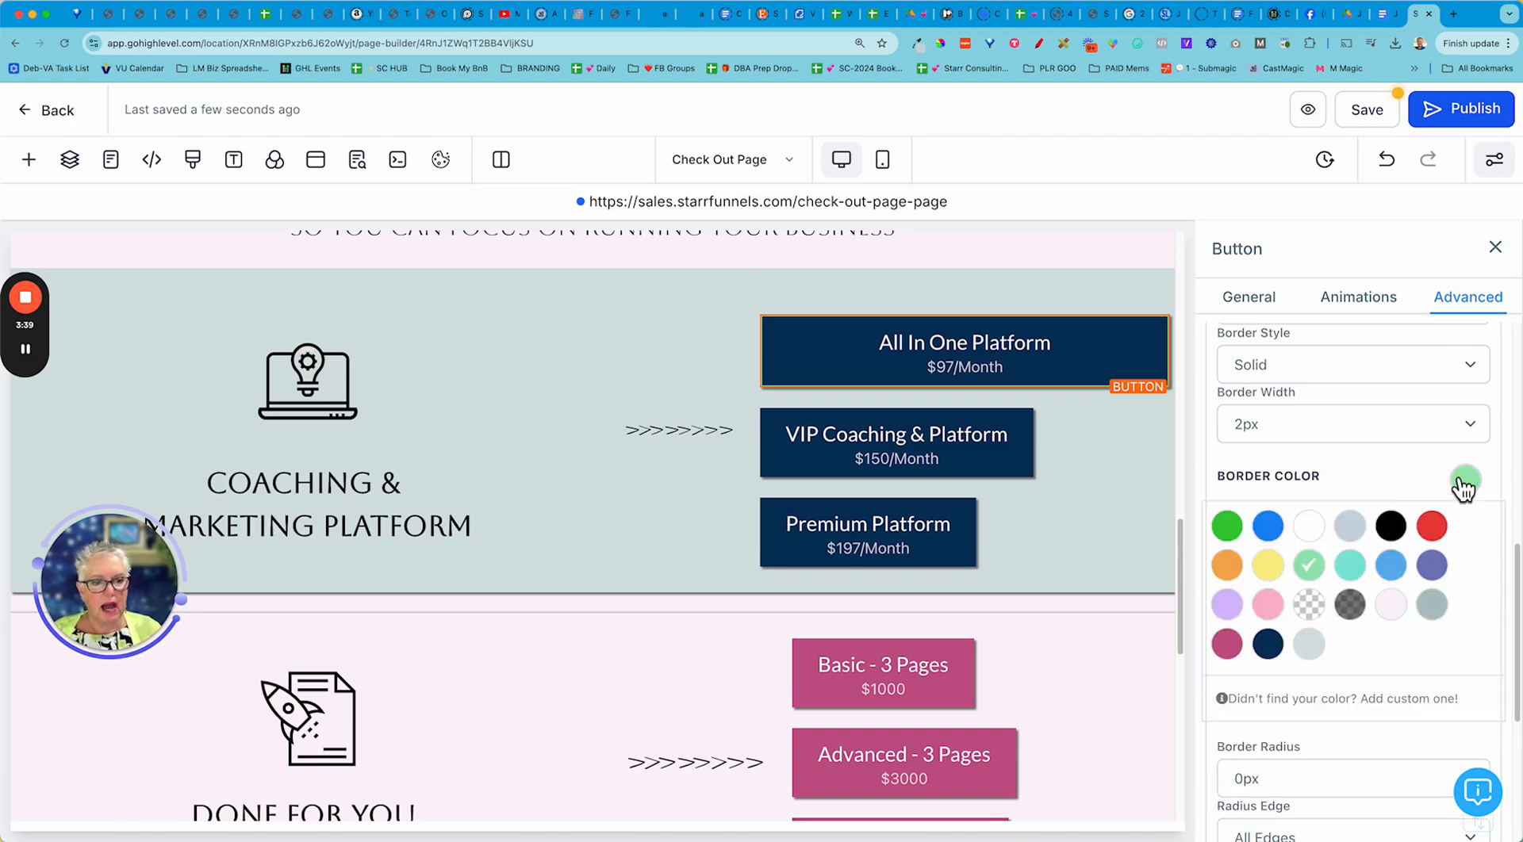
pyautogui.click(1396, 610)
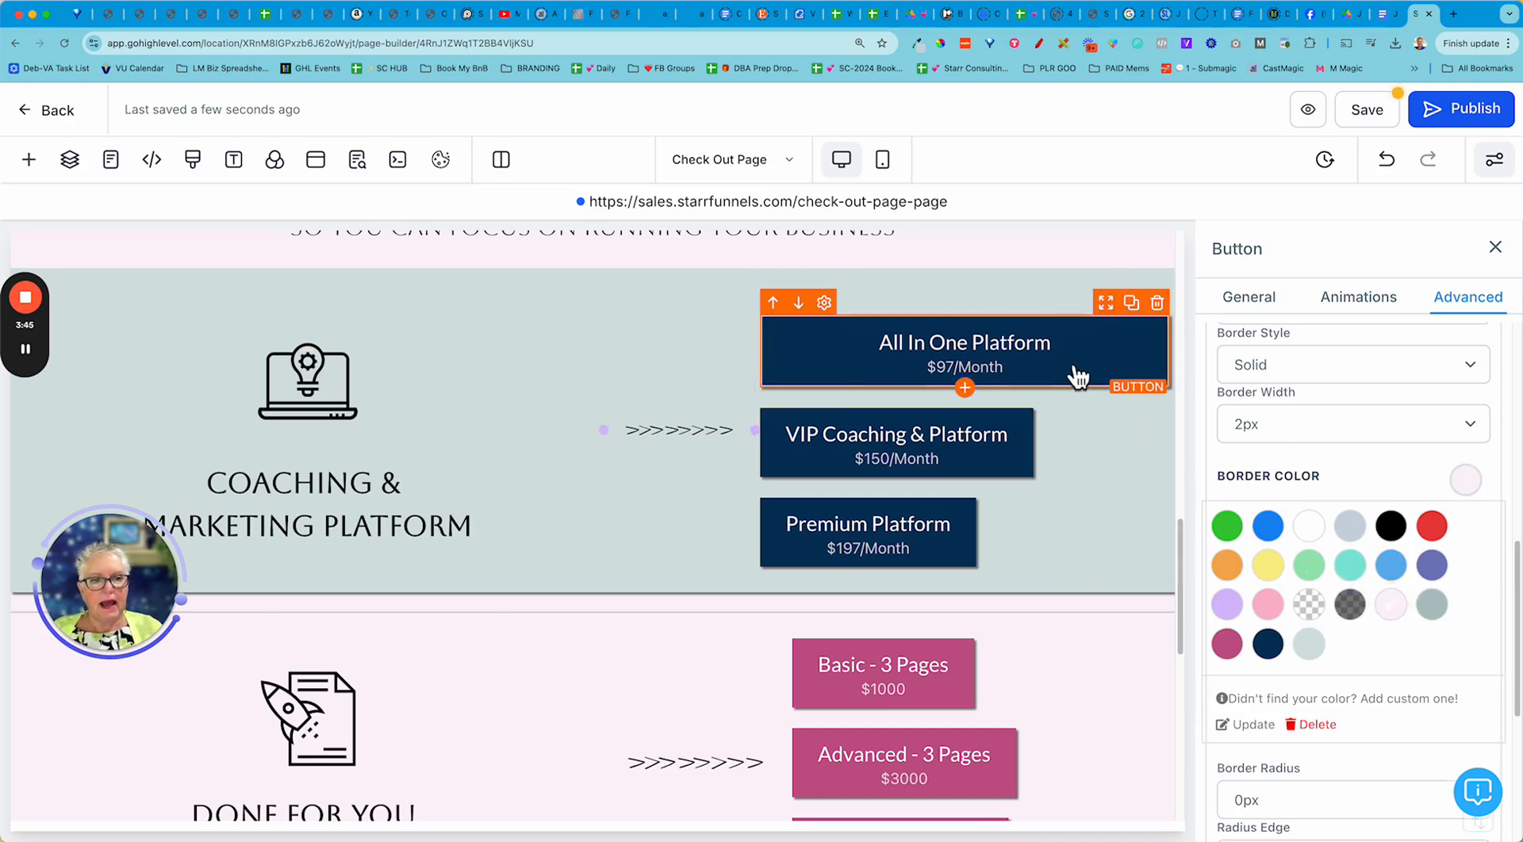
pyautogui.scroll(5, 1350, 471)
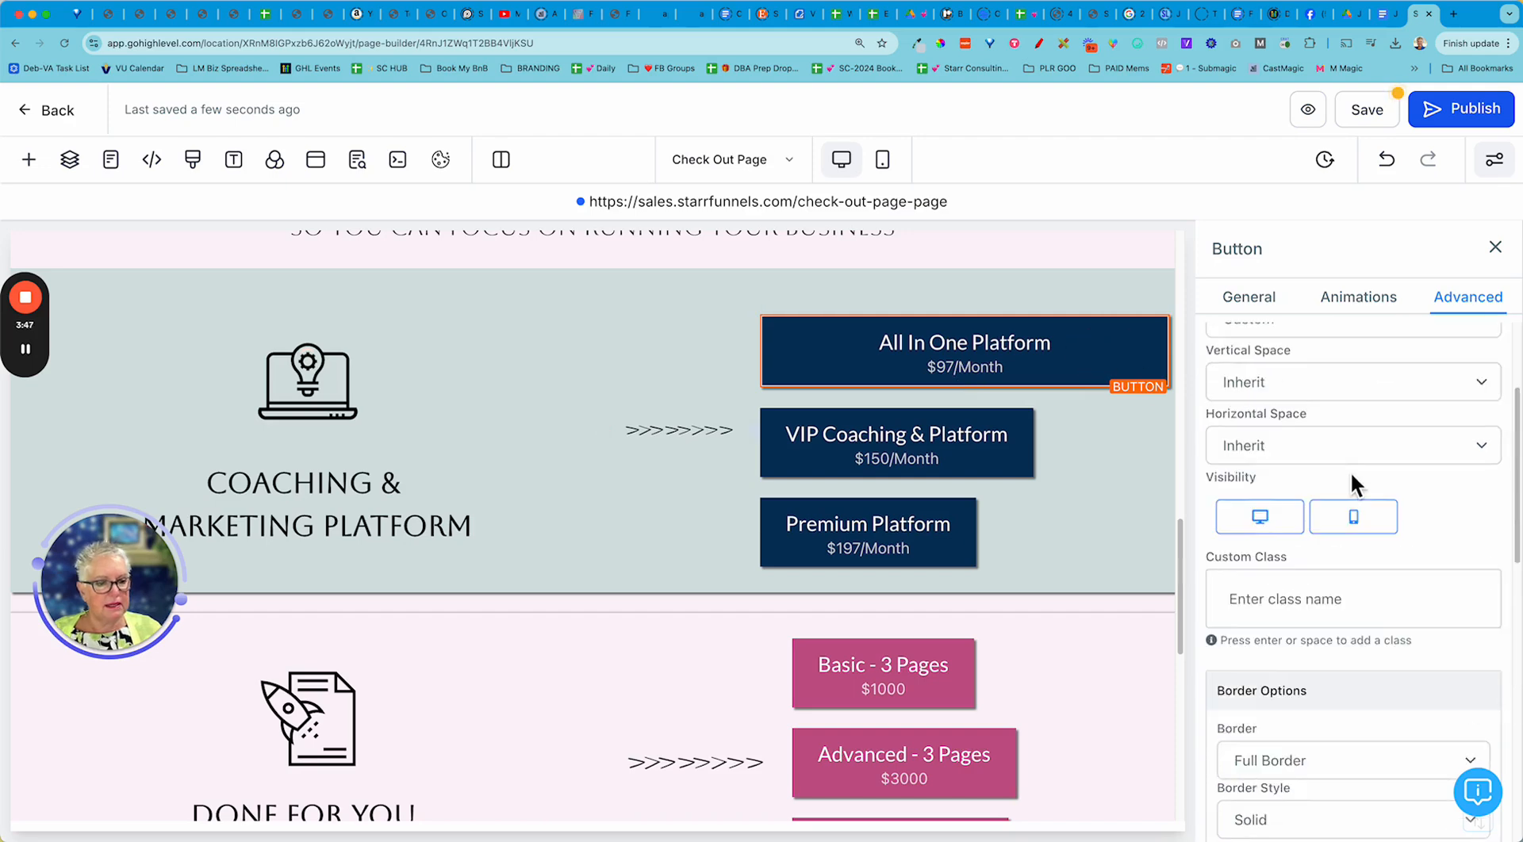
pyautogui.scroll(-10, 1350, 471)
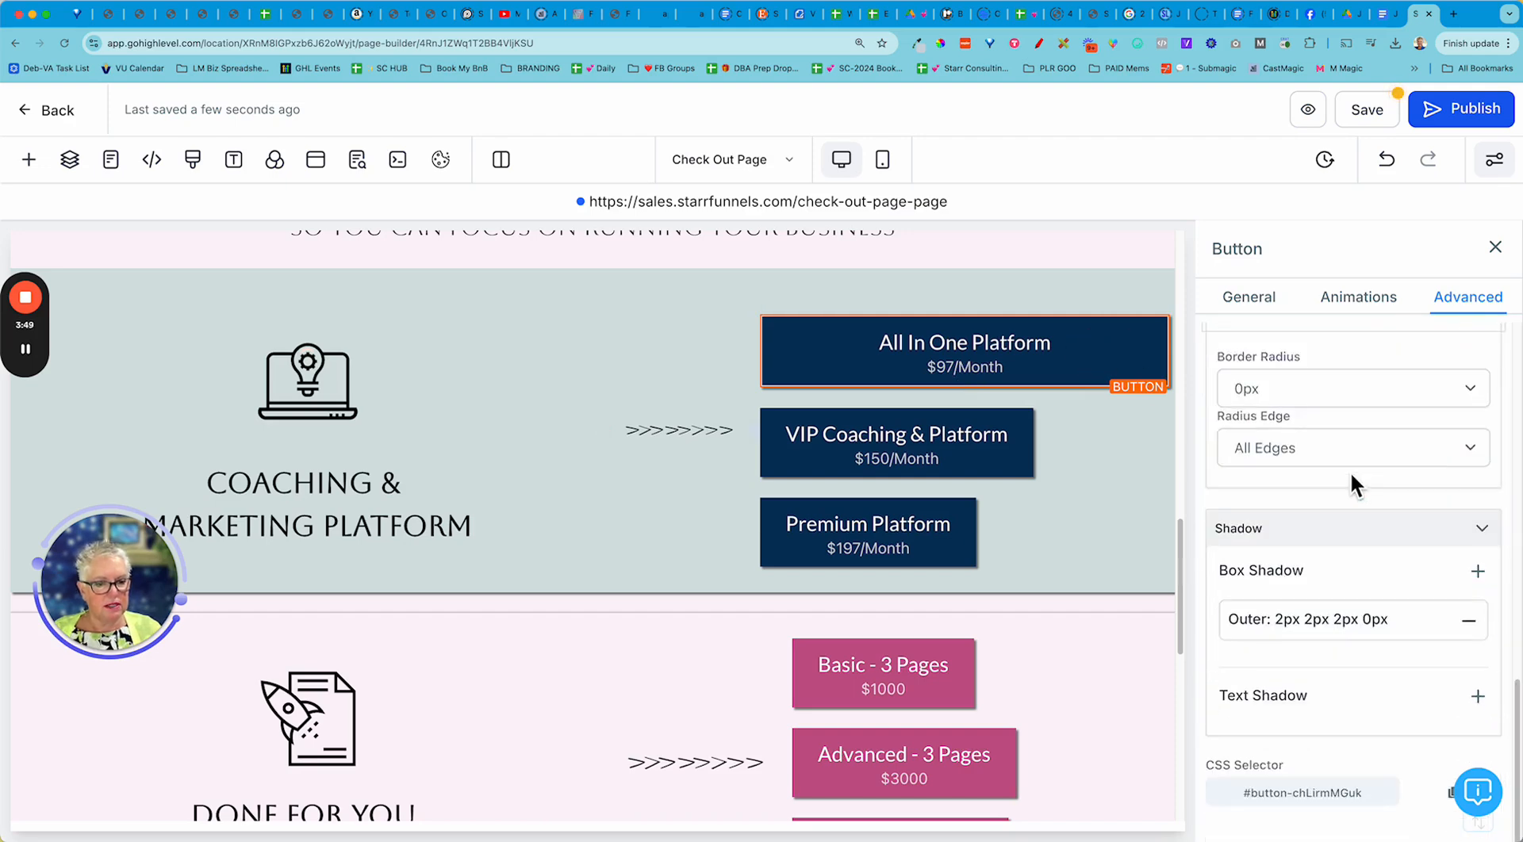
pyautogui.scroll(8, 1350, 471)
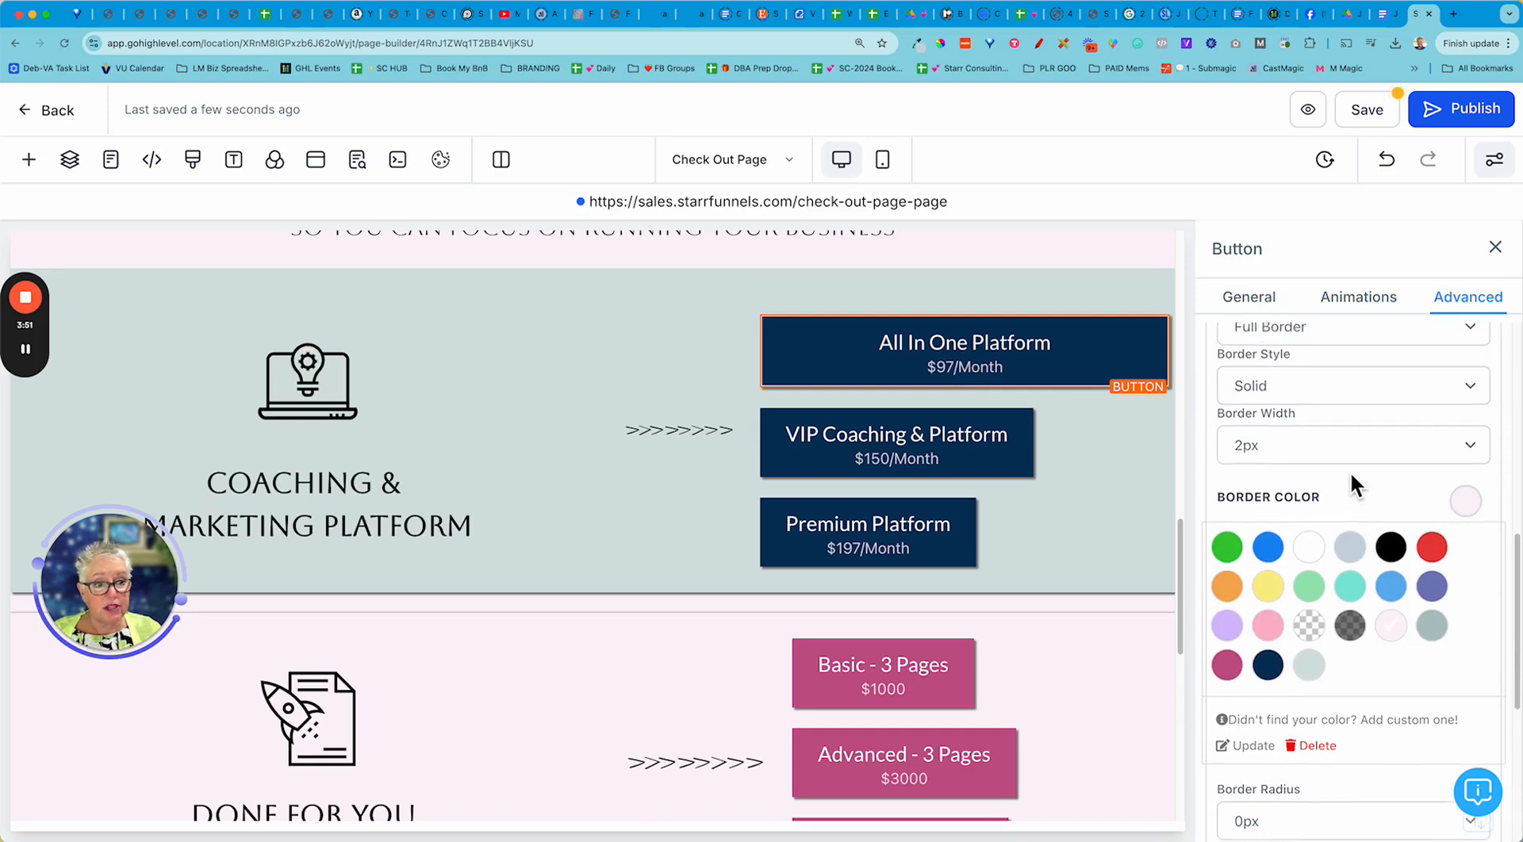
pyautogui.scroll(1, 1350, 471)
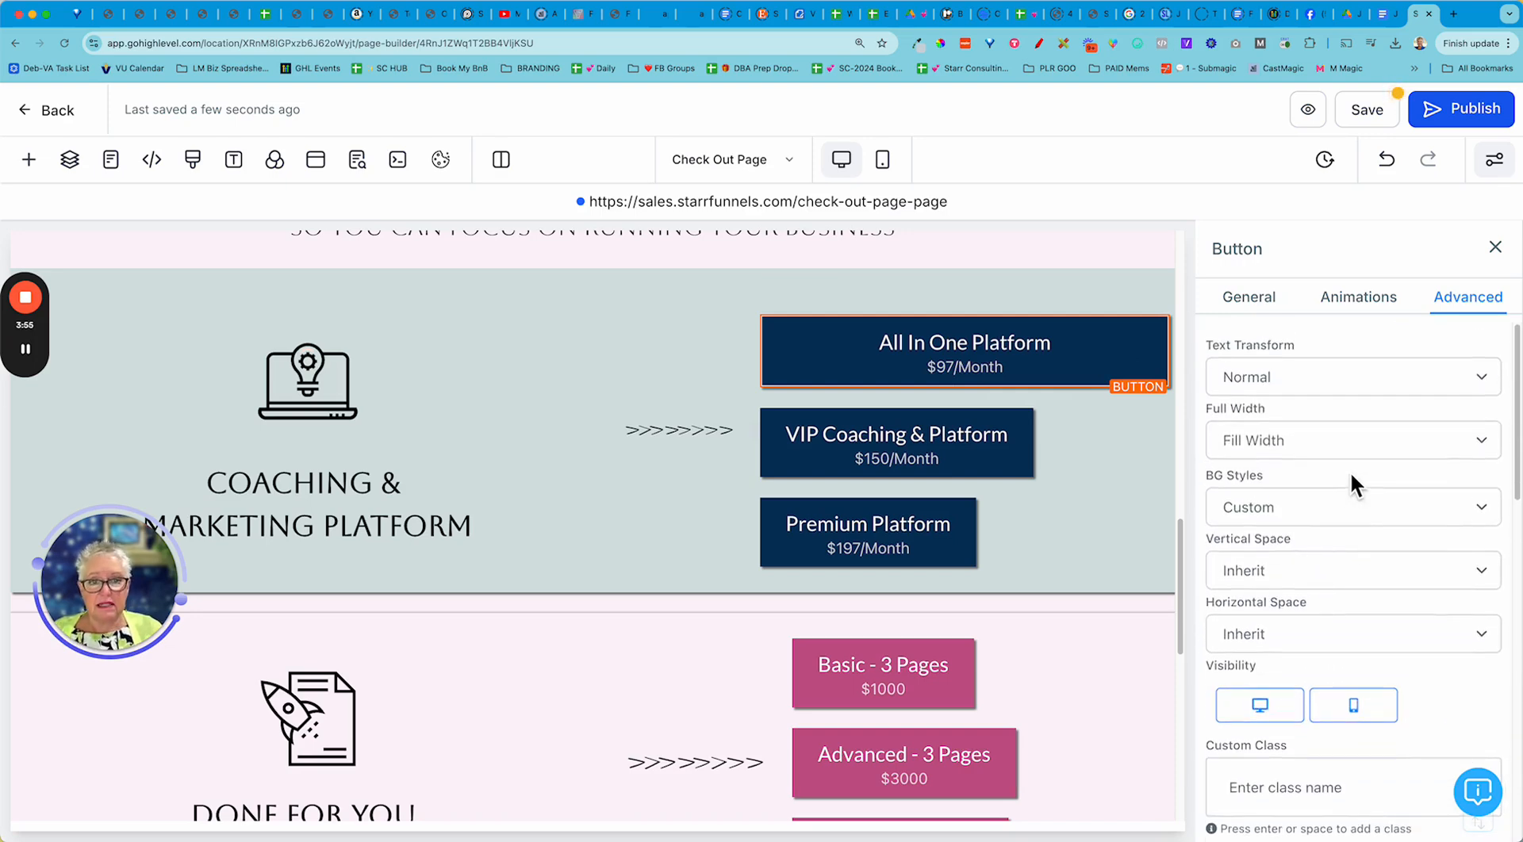
pyautogui.click(1060, 457)
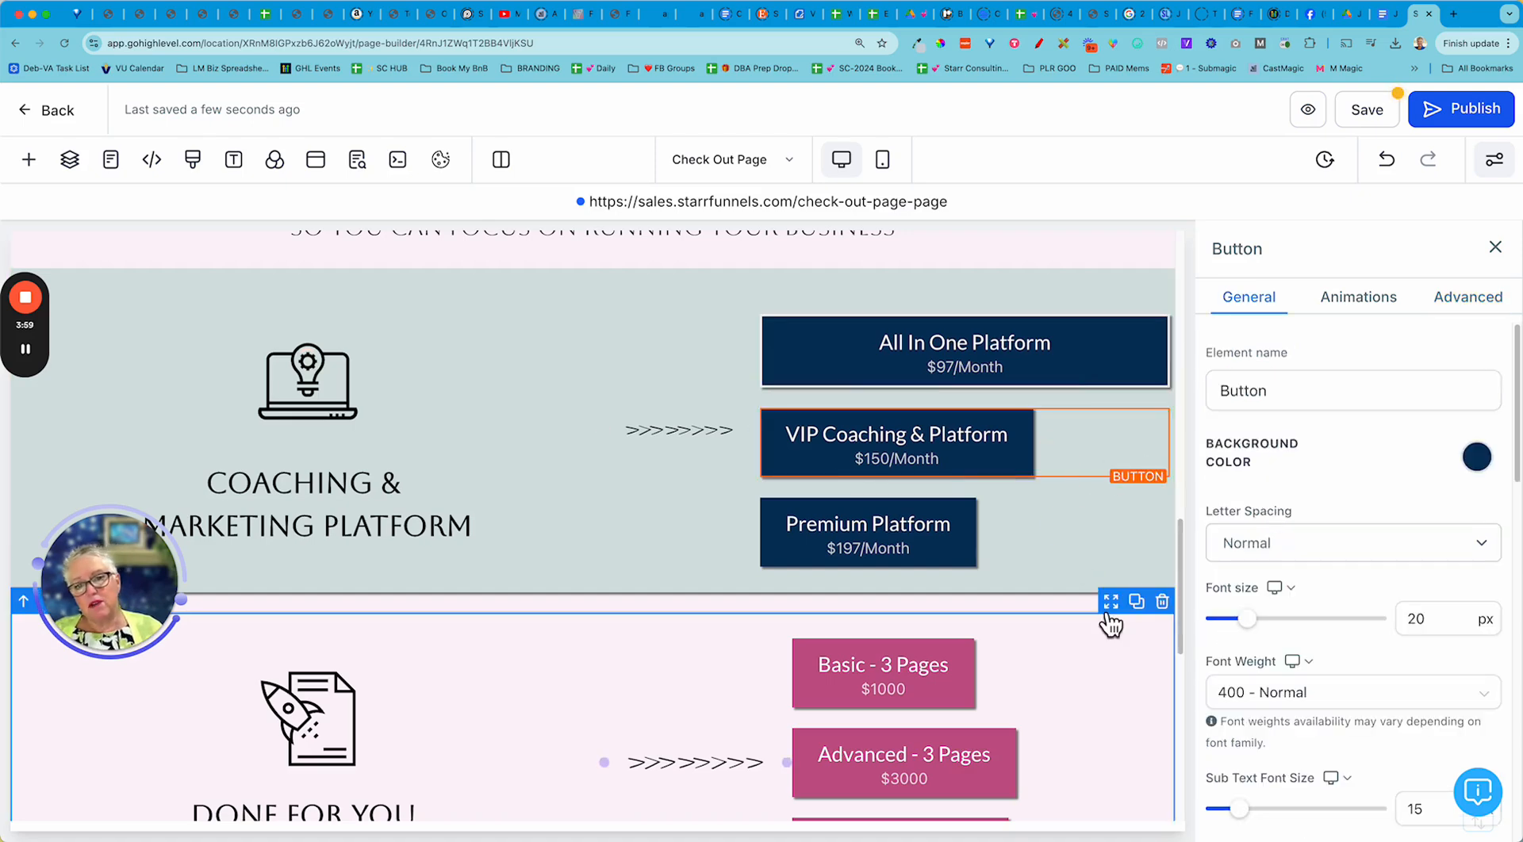
# Round the All In One Platform button's corners on all edges with a 50px border radius
pyautogui.click(1099, 361)
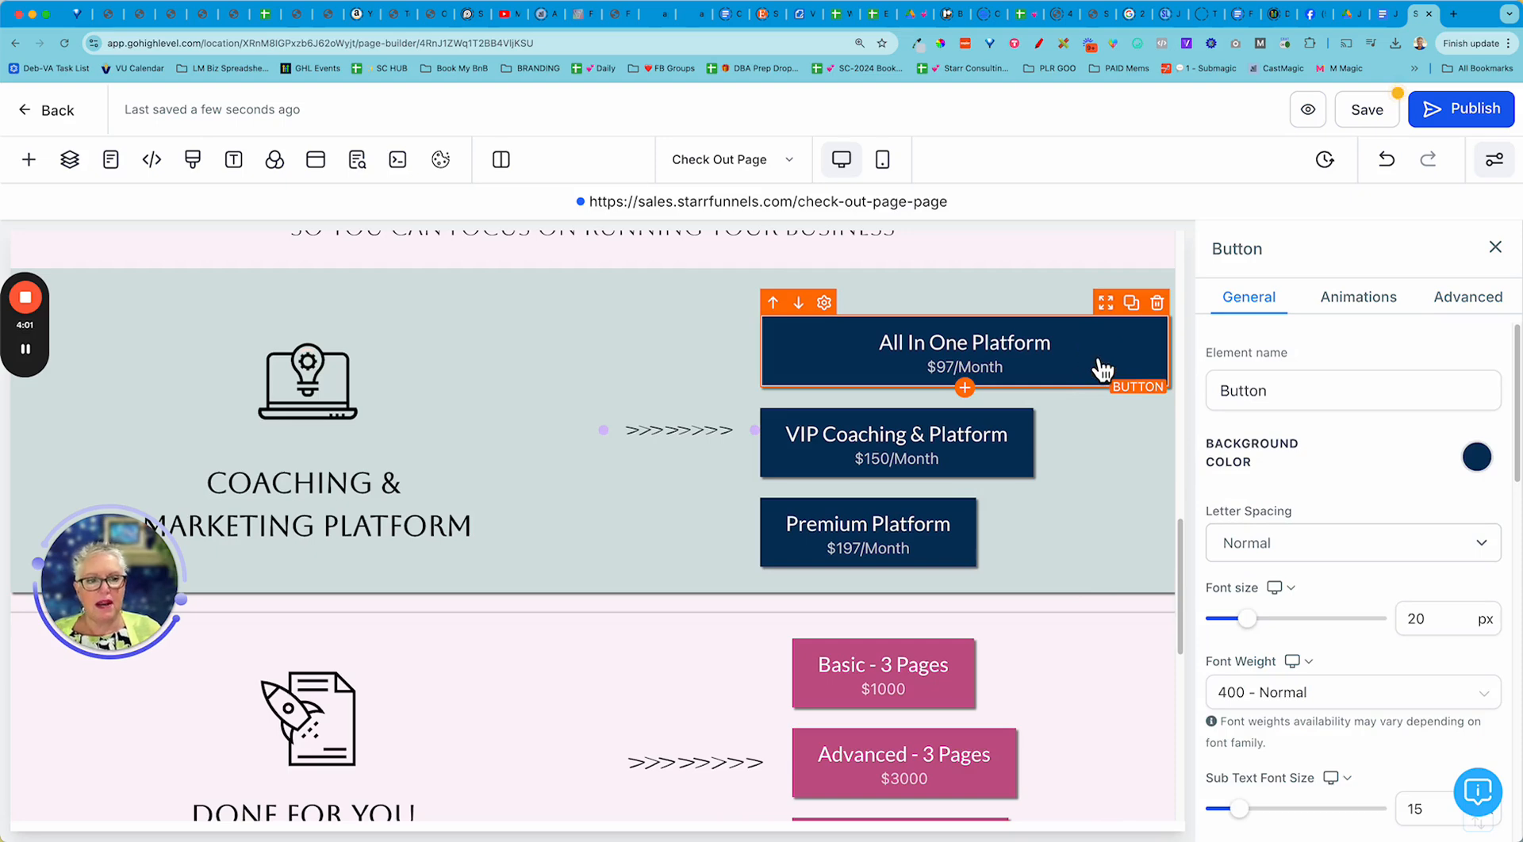
pyautogui.click(1451, 303)
pyautogui.scroll(-2, 1372, 507)
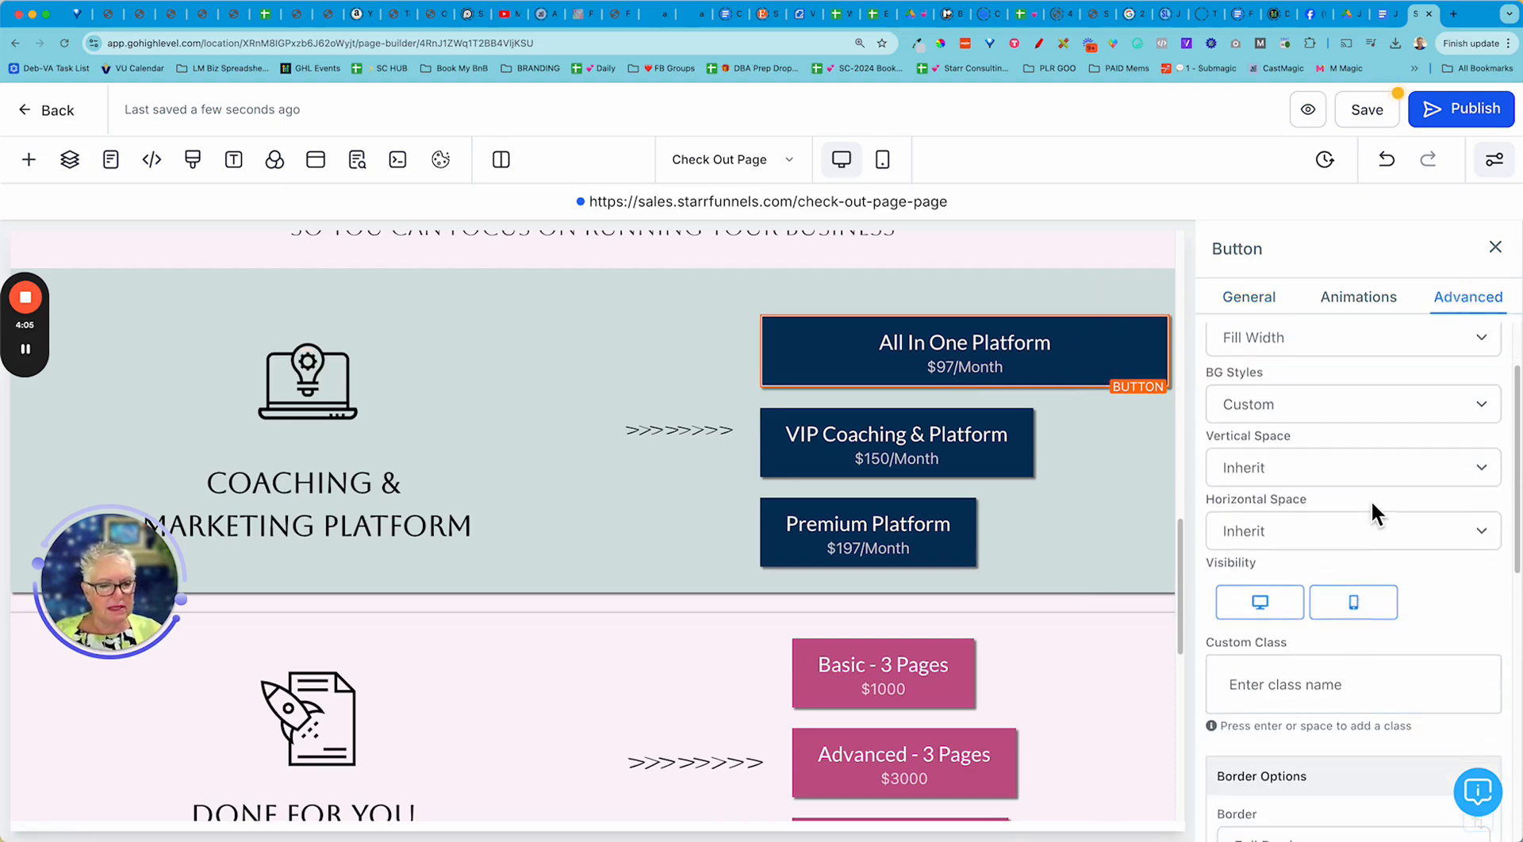
pyautogui.scroll(-3, 1372, 514)
pyautogui.scroll(-2, 1372, 514)
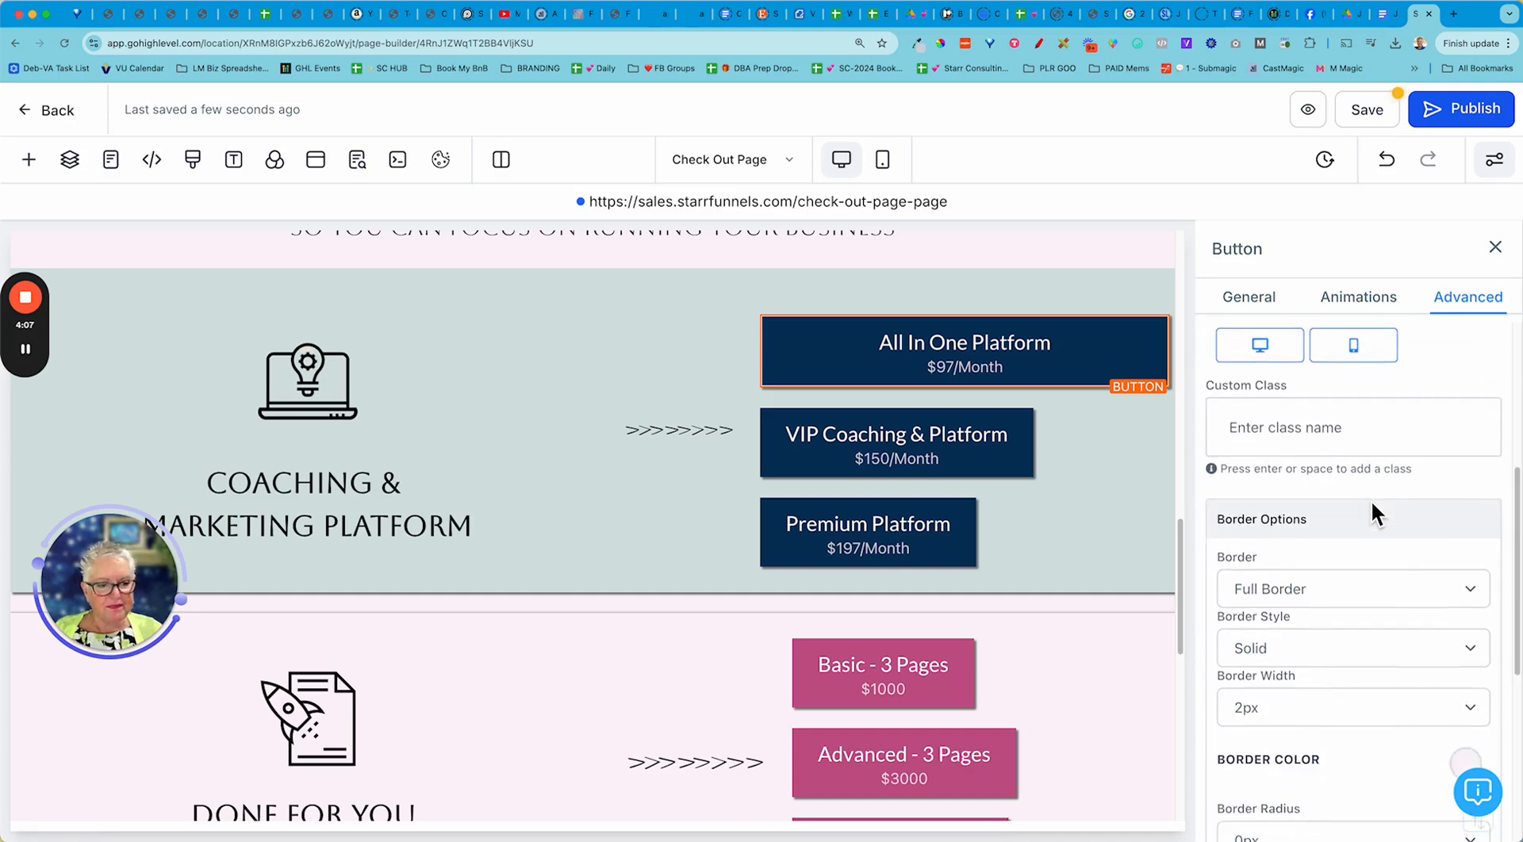
pyautogui.scroll(-5, 1375, 514)
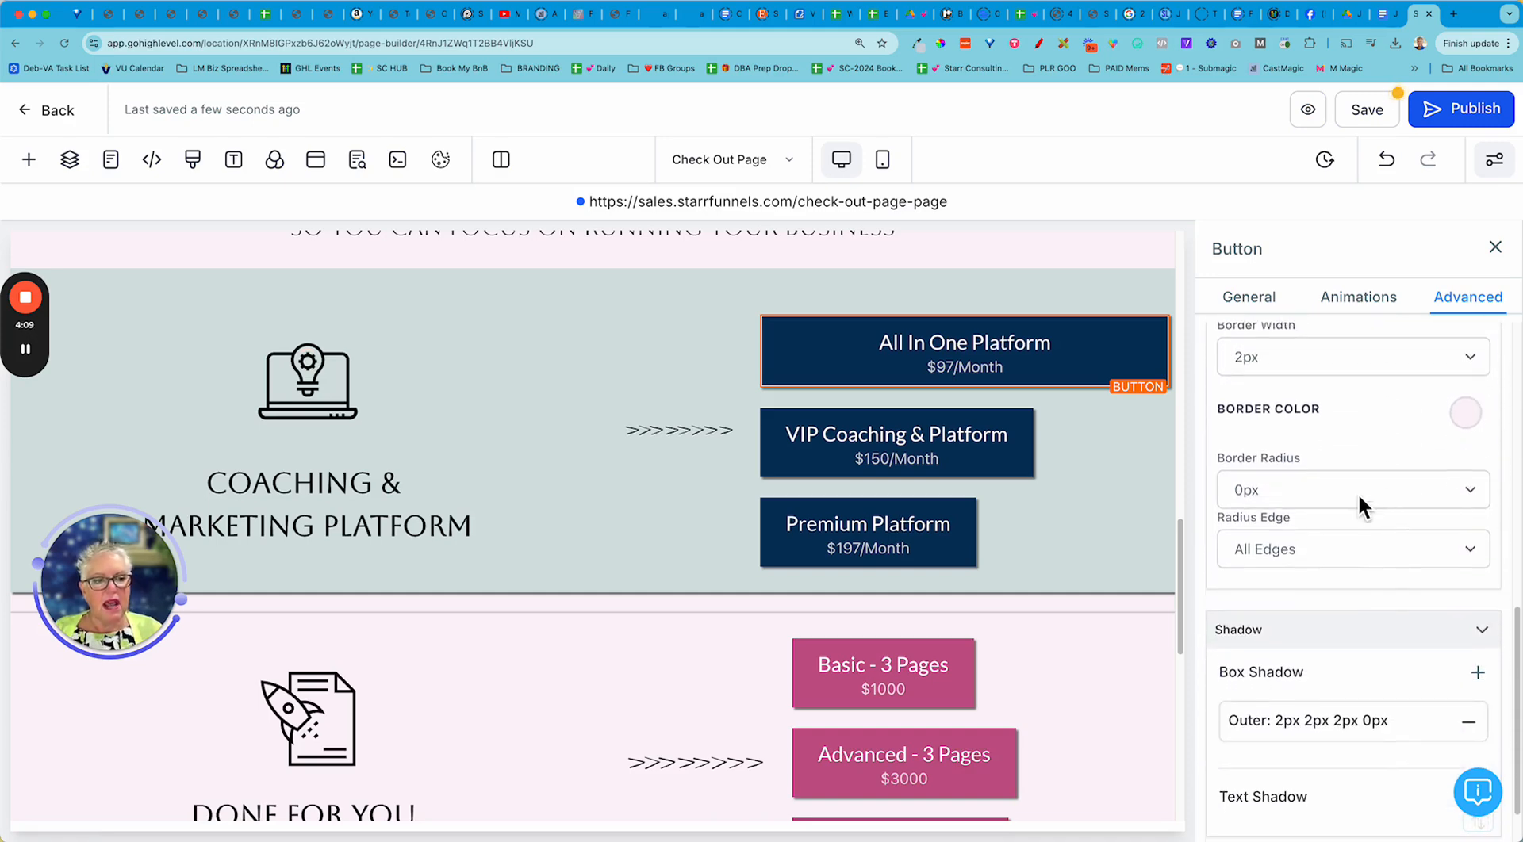
pyautogui.click(1263, 497)
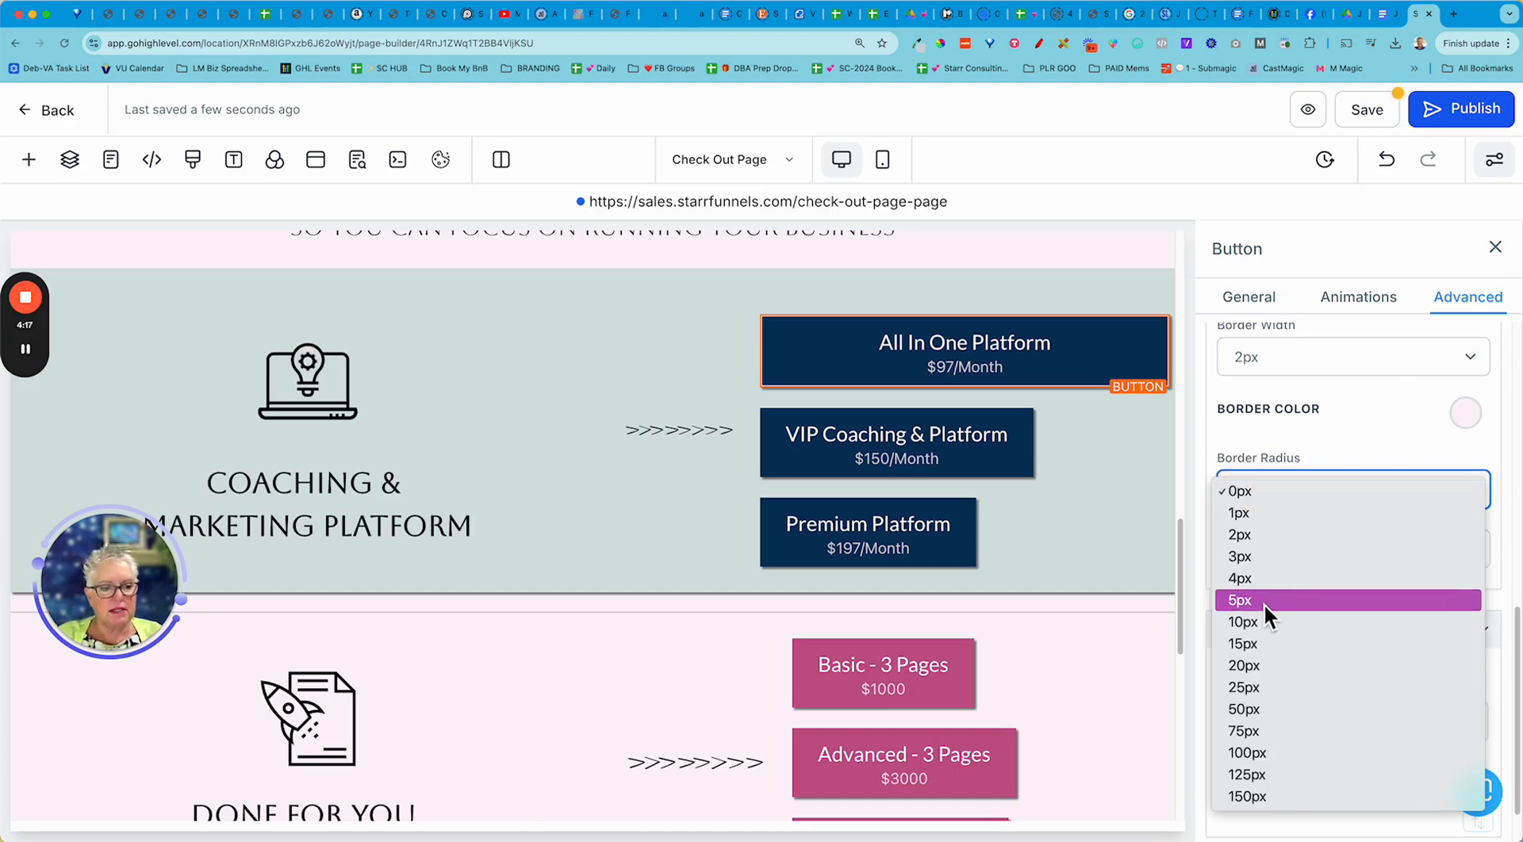
pyautogui.click(1264, 602)
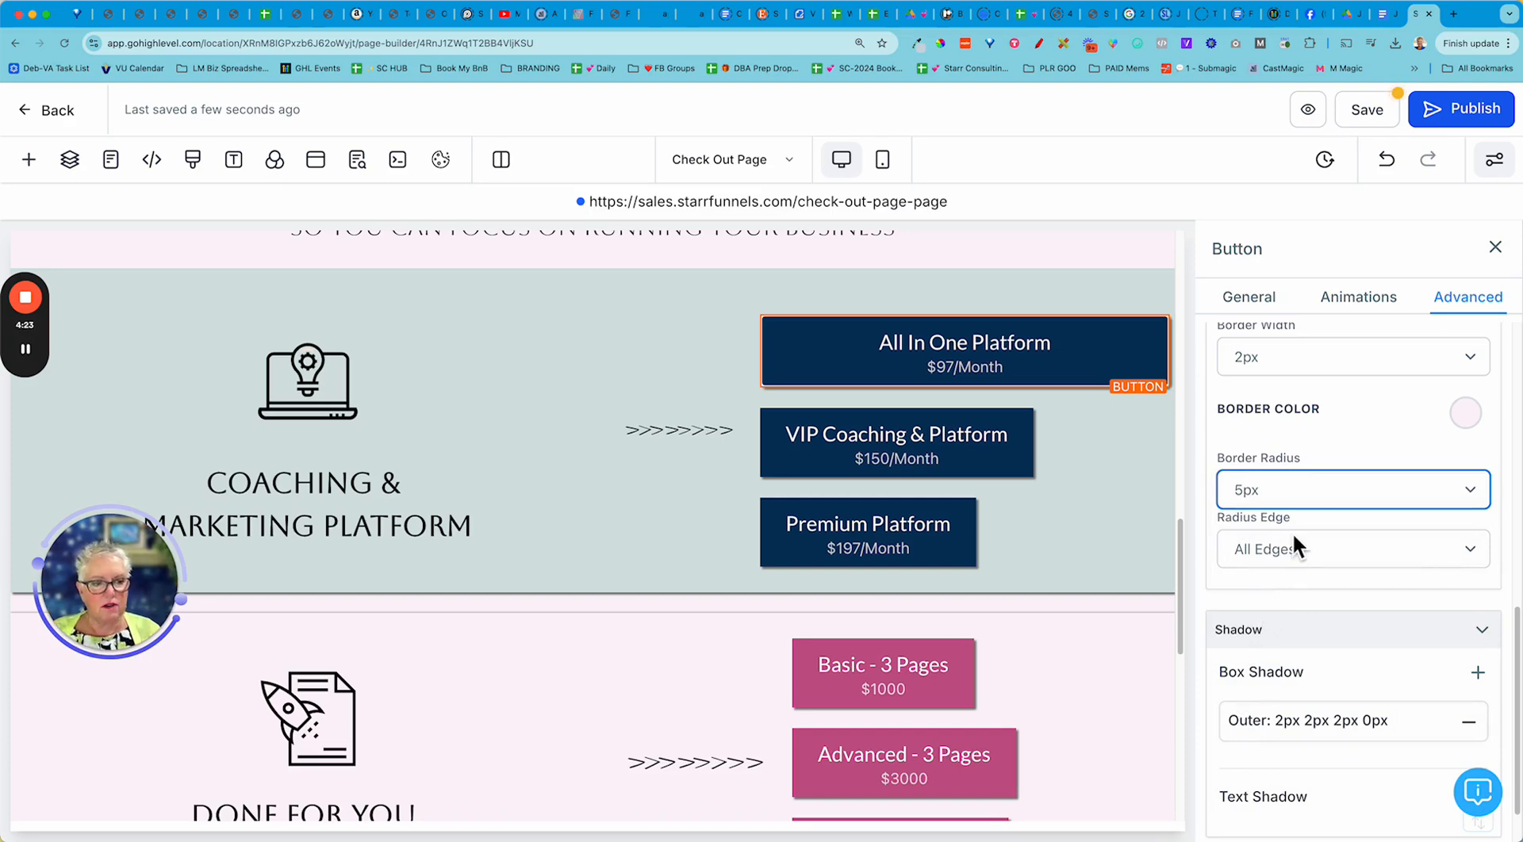
pyautogui.click(1302, 494)
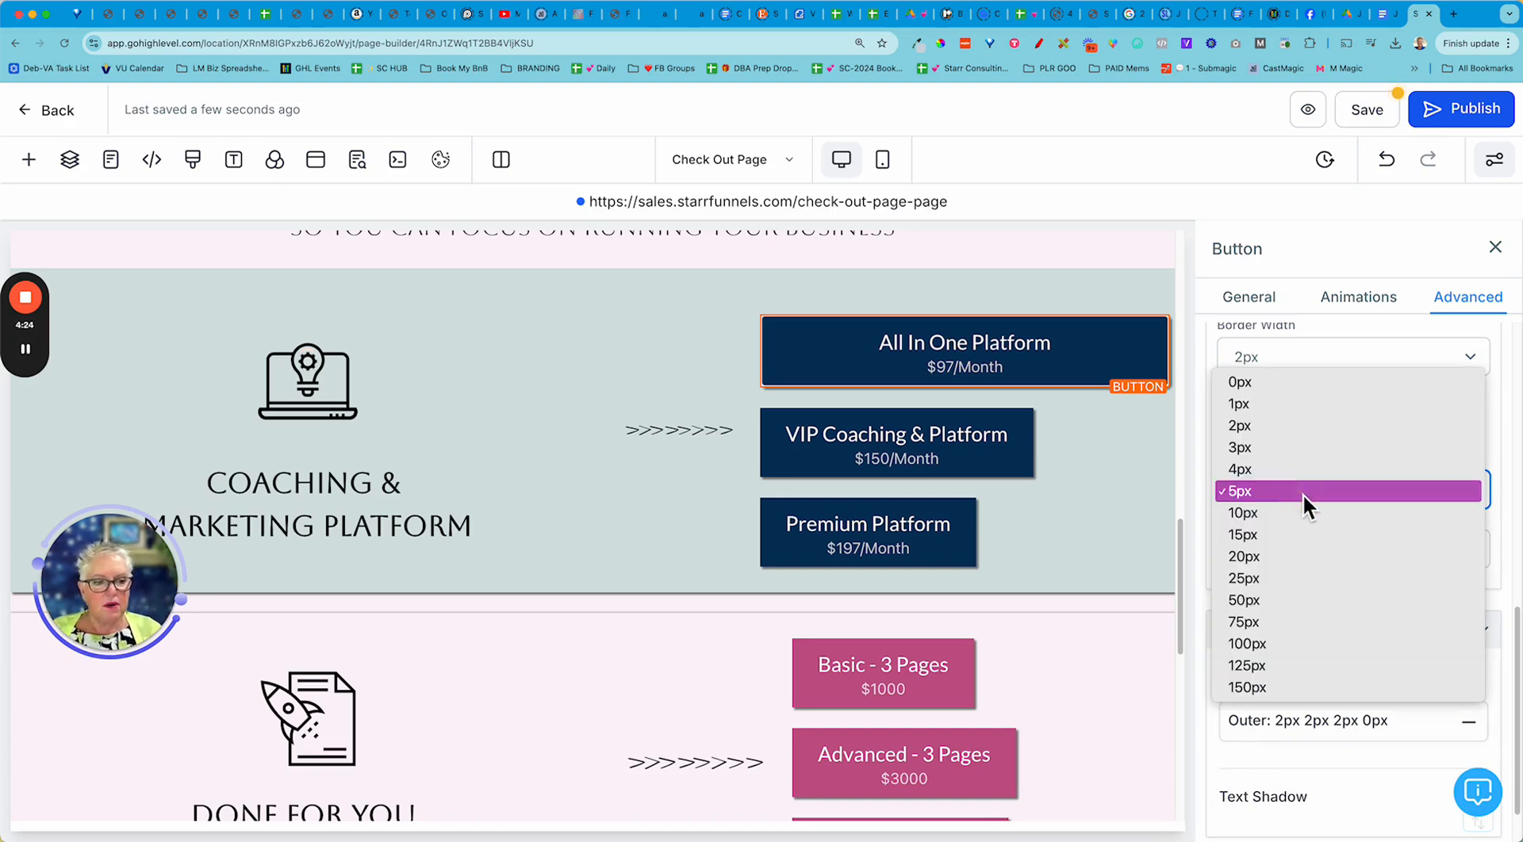
pyautogui.click(1264, 599)
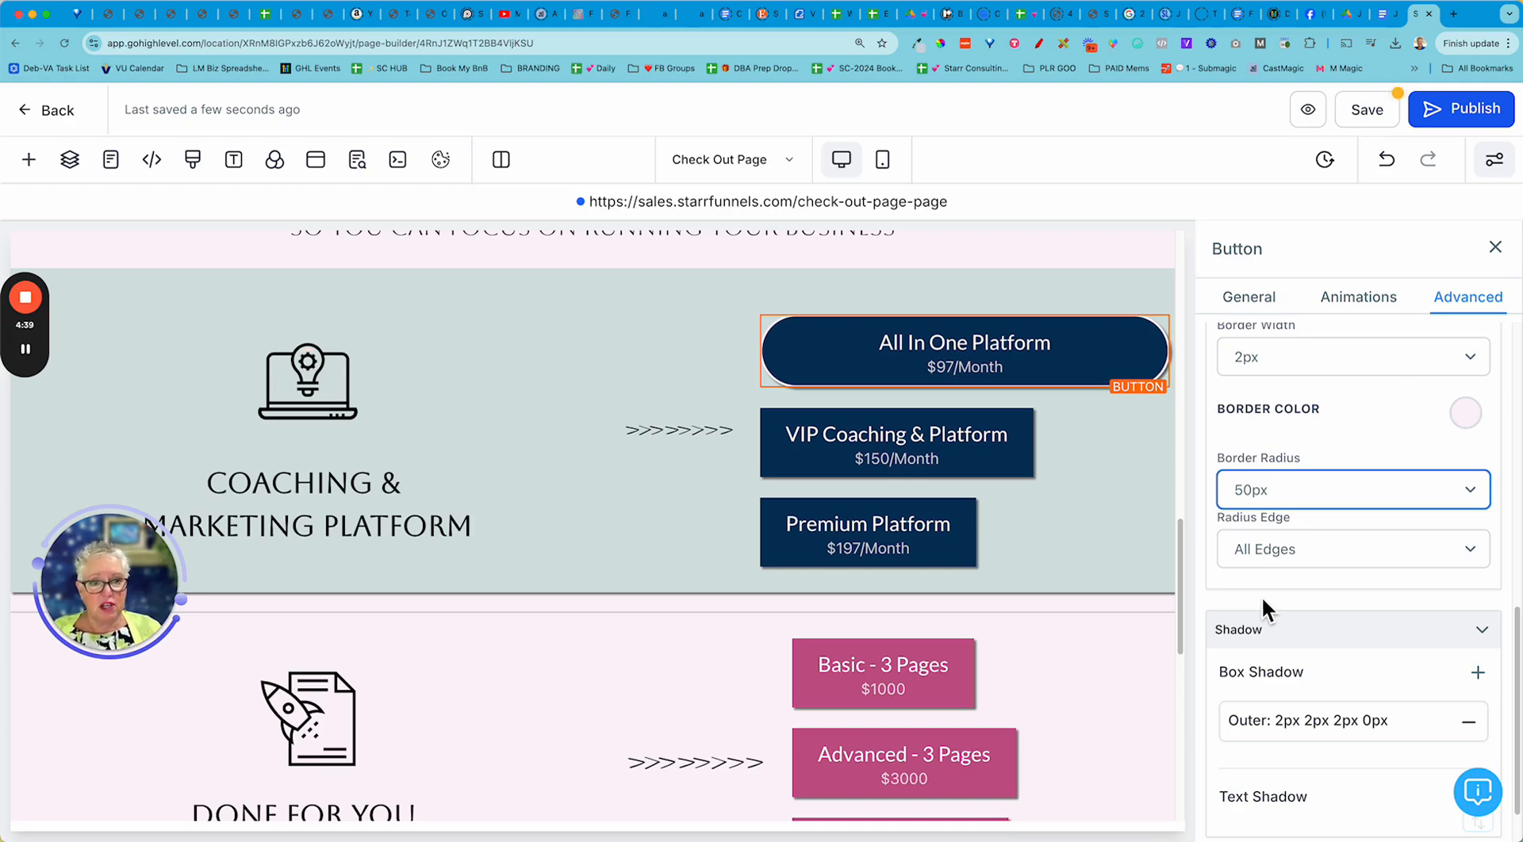
# Set the VIP Coaching & Platform button's width option to Fill Width
pyautogui.click(1067, 460)
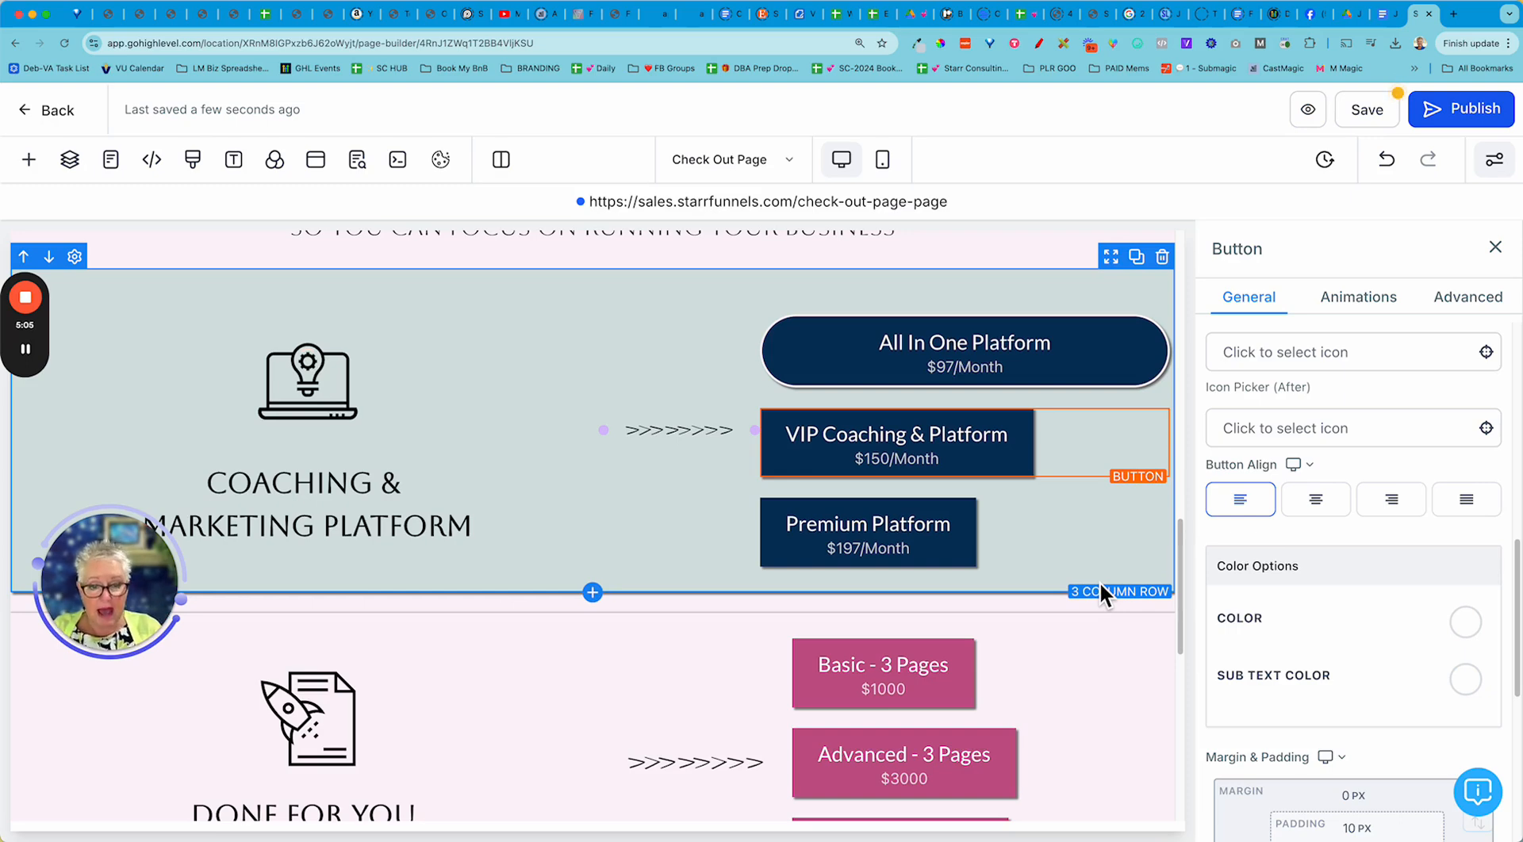
pyautogui.scroll(-5, 1100, 583)
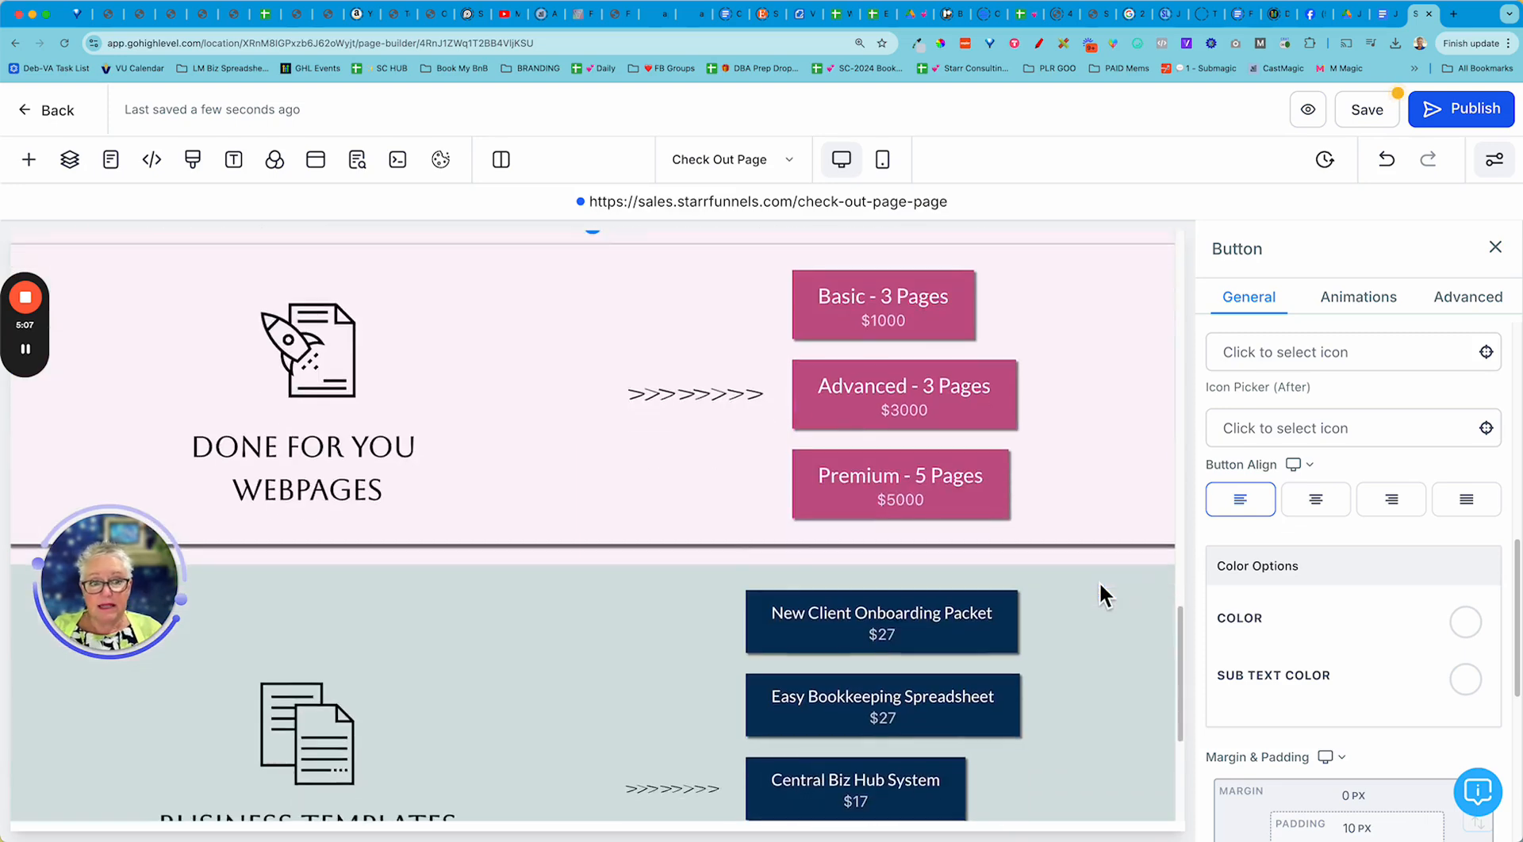
pyautogui.scroll(2, 1100, 585)
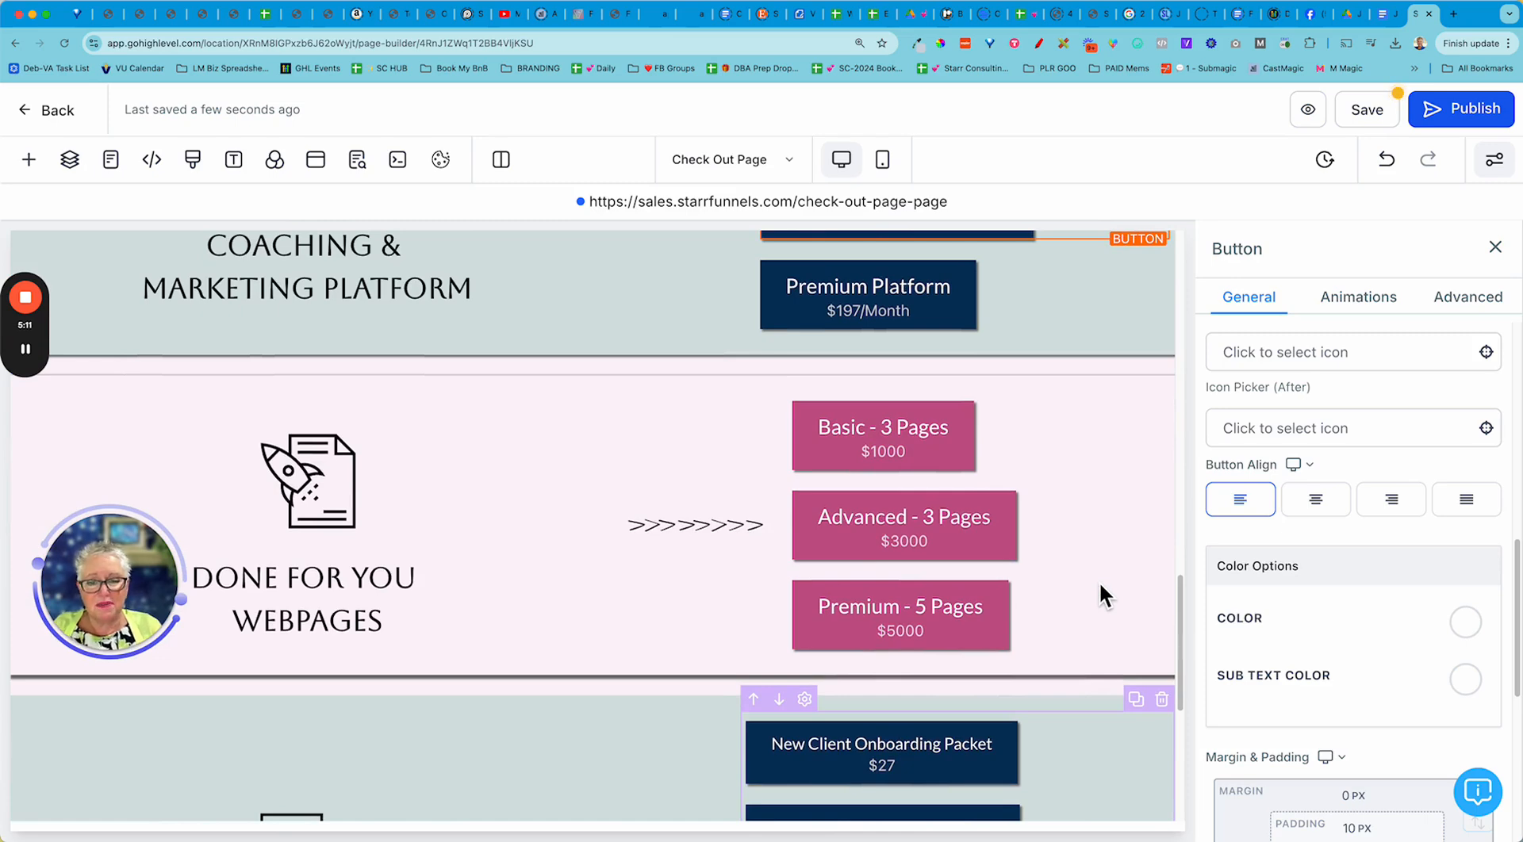
pyautogui.scroll(5, 1100, 587)
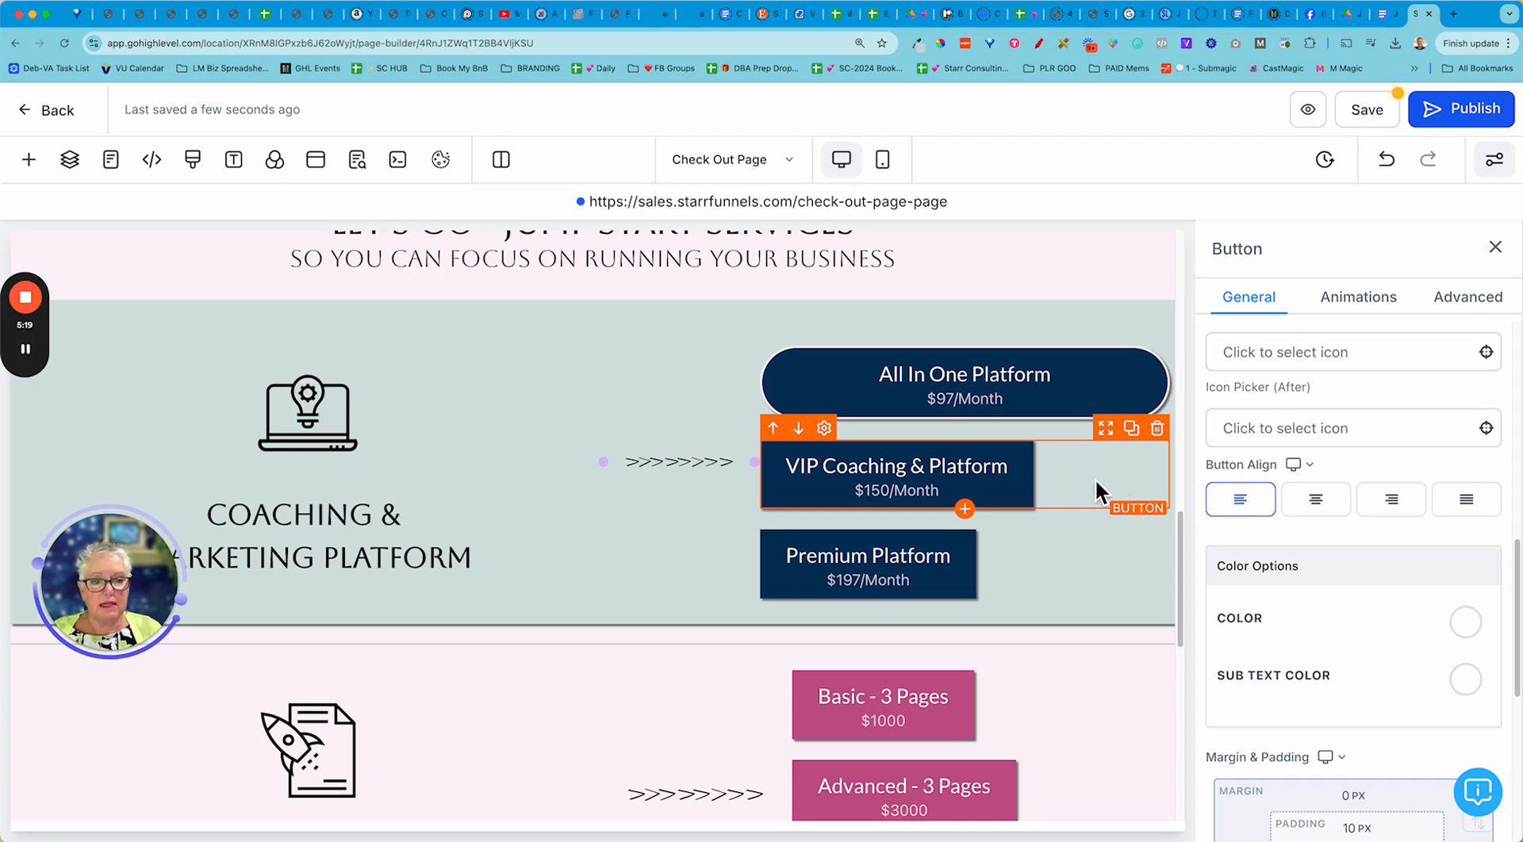
pyautogui.click(1472, 305)
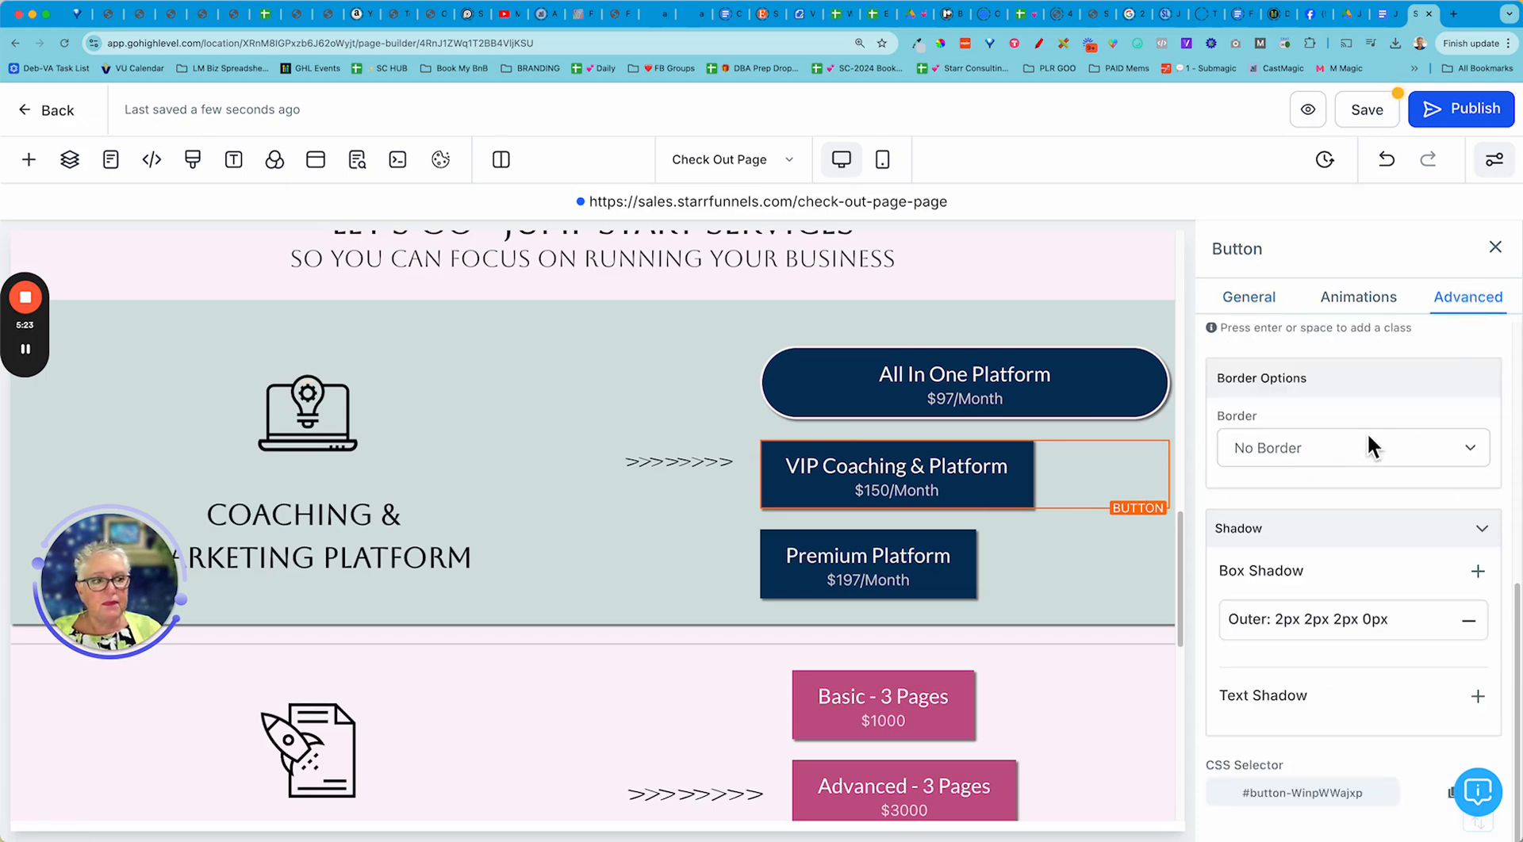
pyautogui.scroll(6, 1432, 508)
pyautogui.scroll(1, 1437, 527)
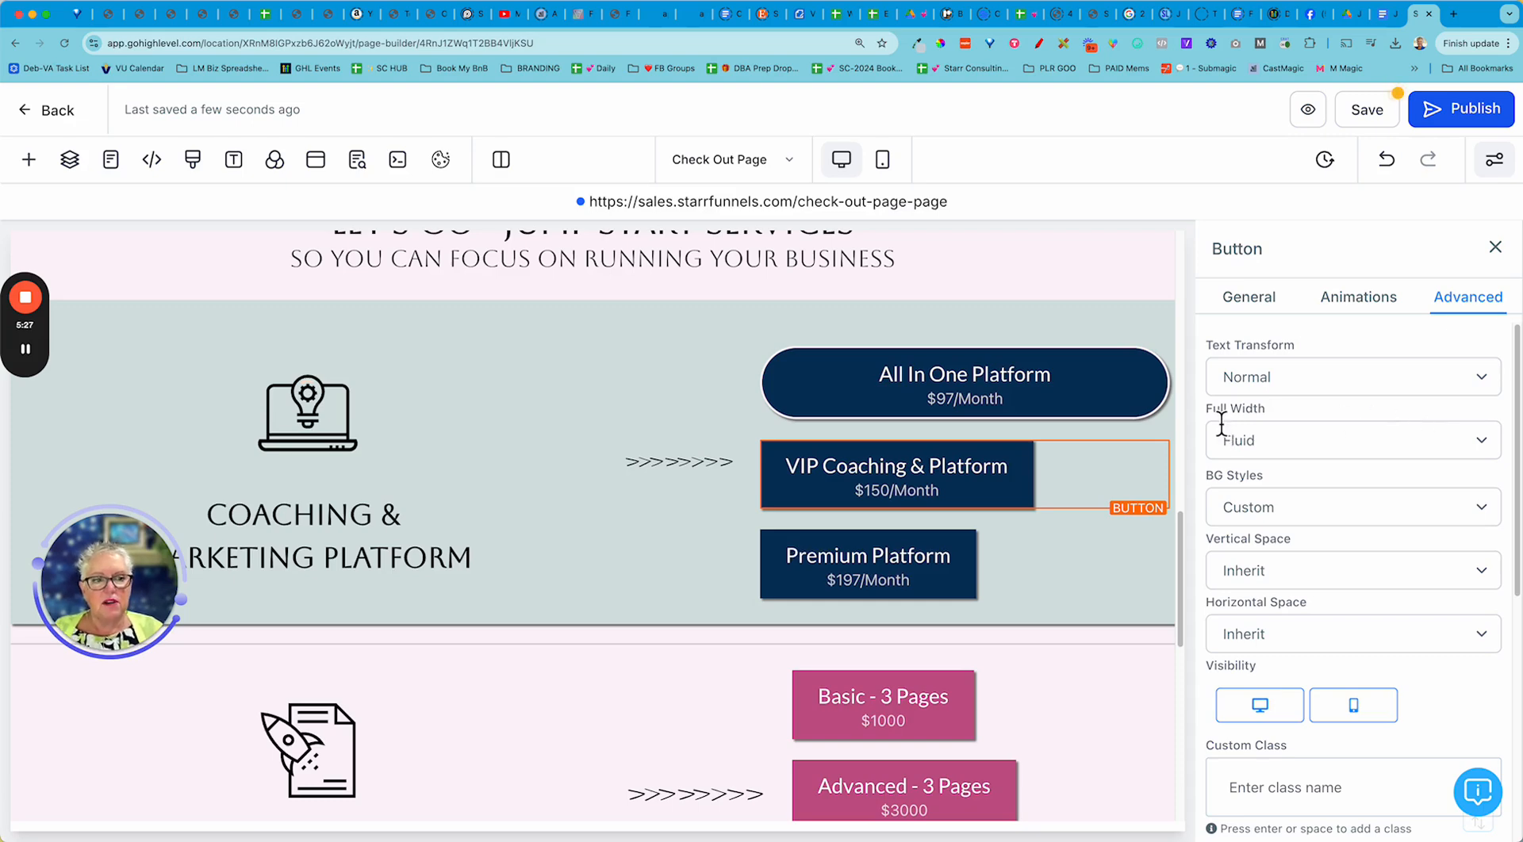
pyautogui.click(1286, 439)
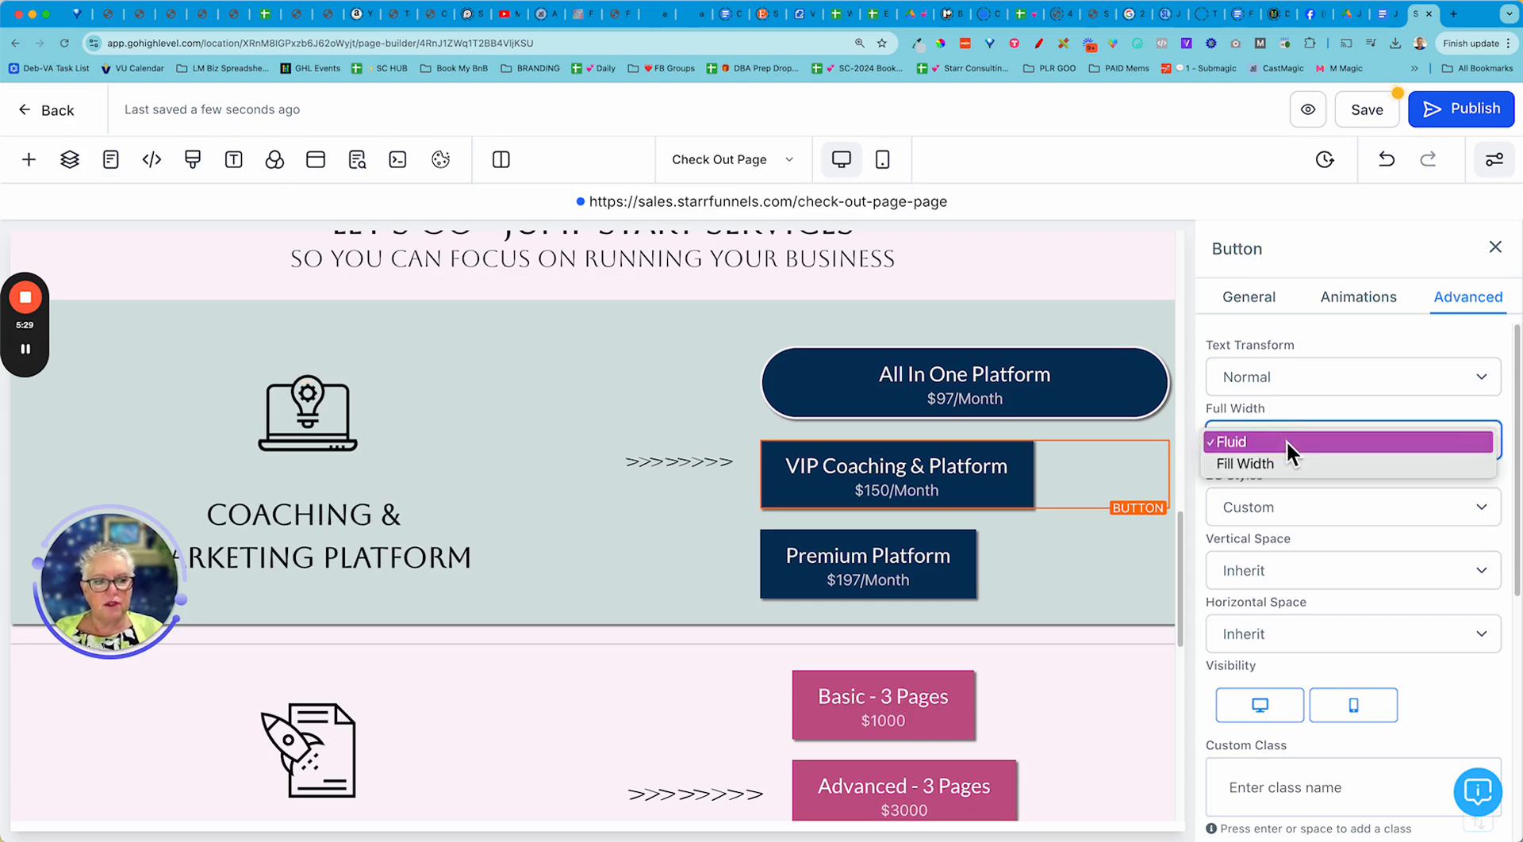
pyautogui.click(1269, 464)
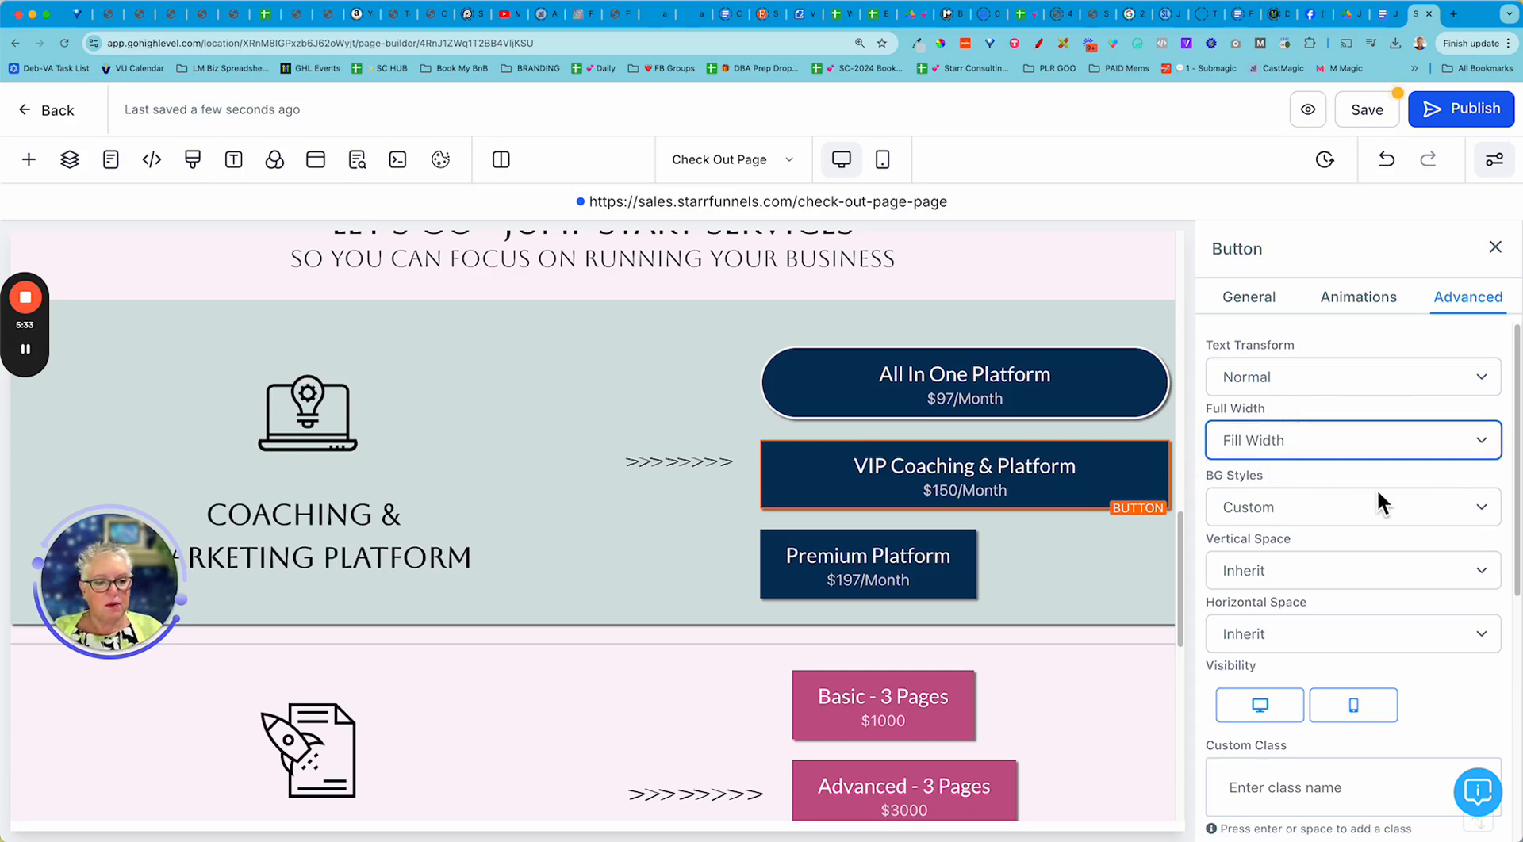
# Give the VIP Coaching & Platform button a Full Border in the pale pink swatch colour
pyautogui.scroll(-5, 1377, 489)
pyautogui.scroll(-2, 1377, 493)
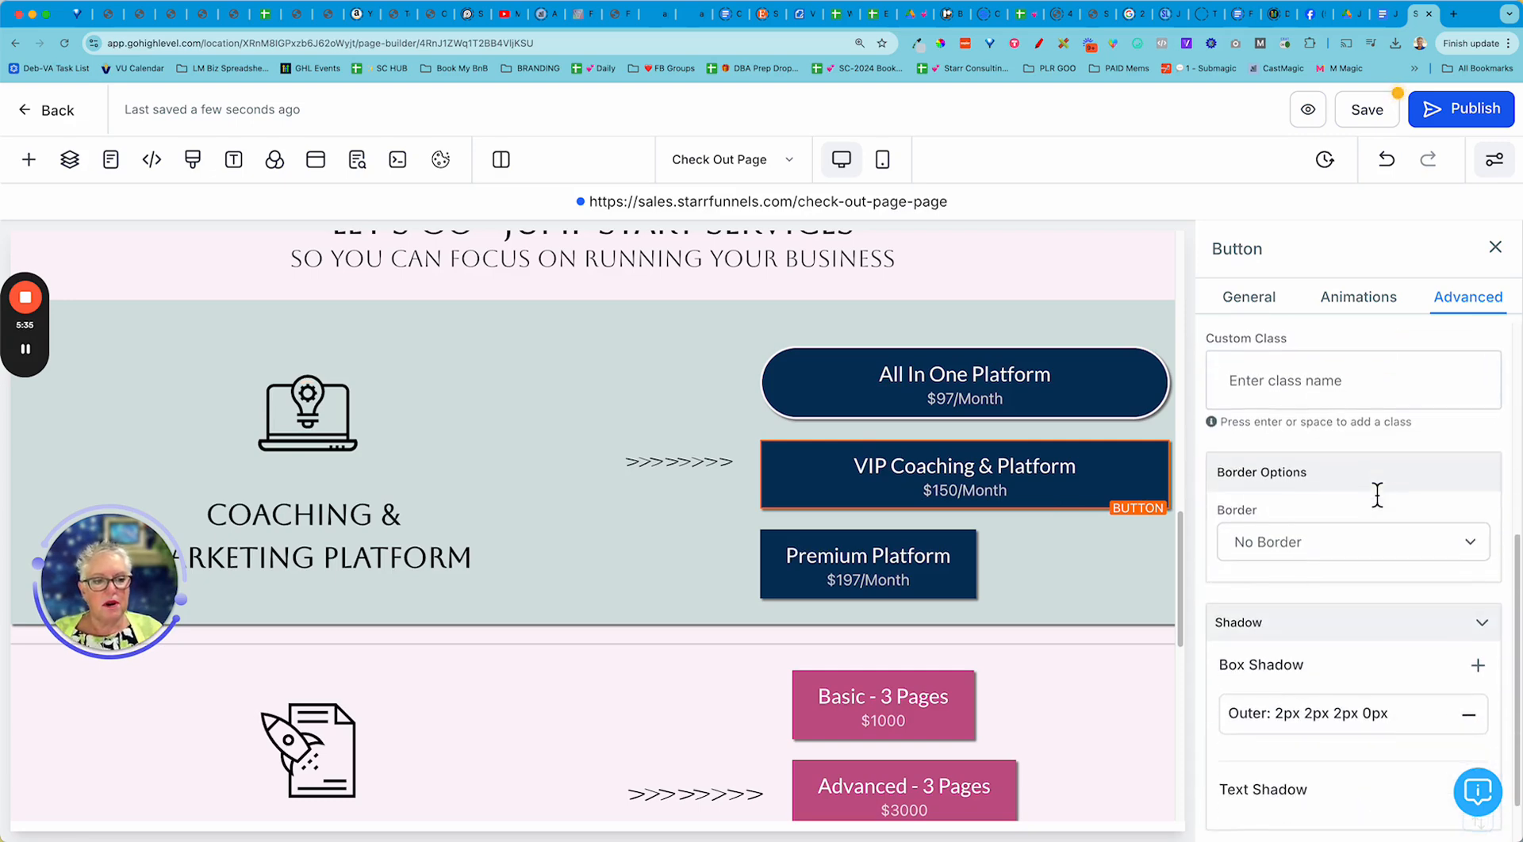
pyautogui.click(1310, 486)
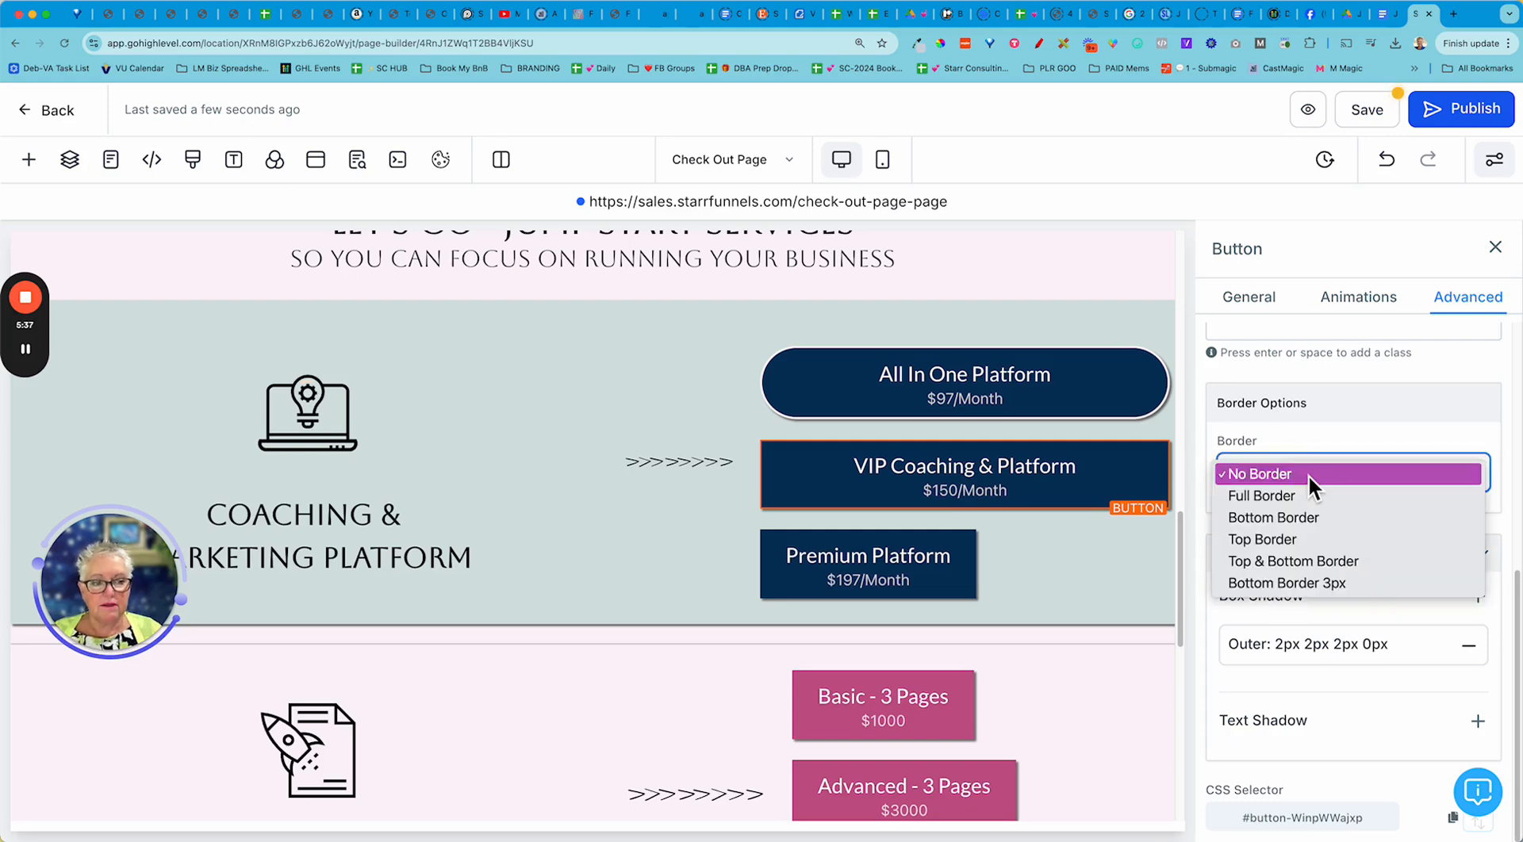
pyautogui.click(1287, 497)
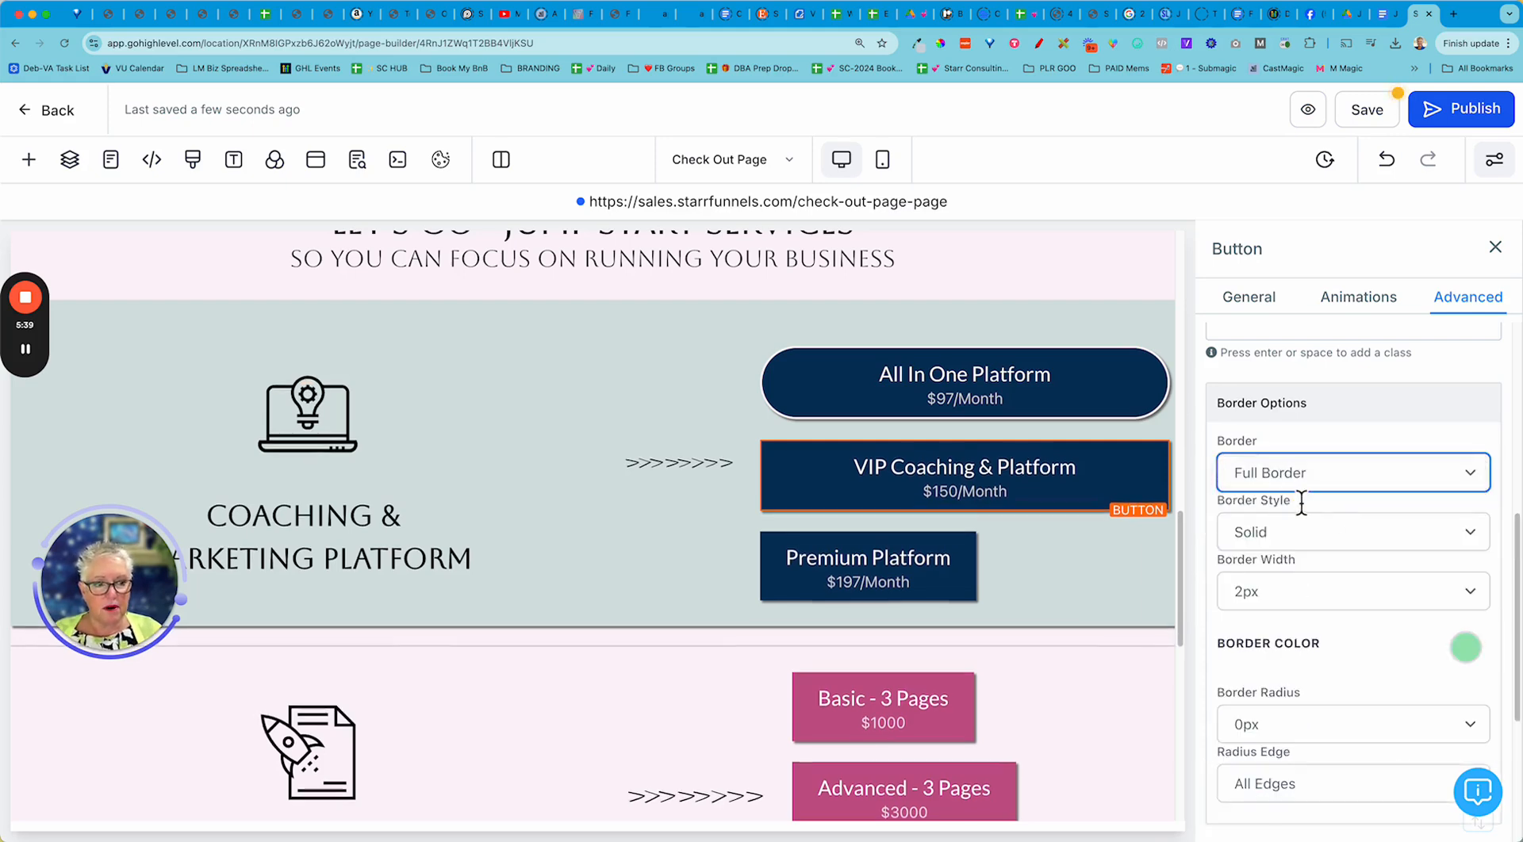
pyautogui.scroll(-3, 1316, 508)
pyautogui.click(1466, 475)
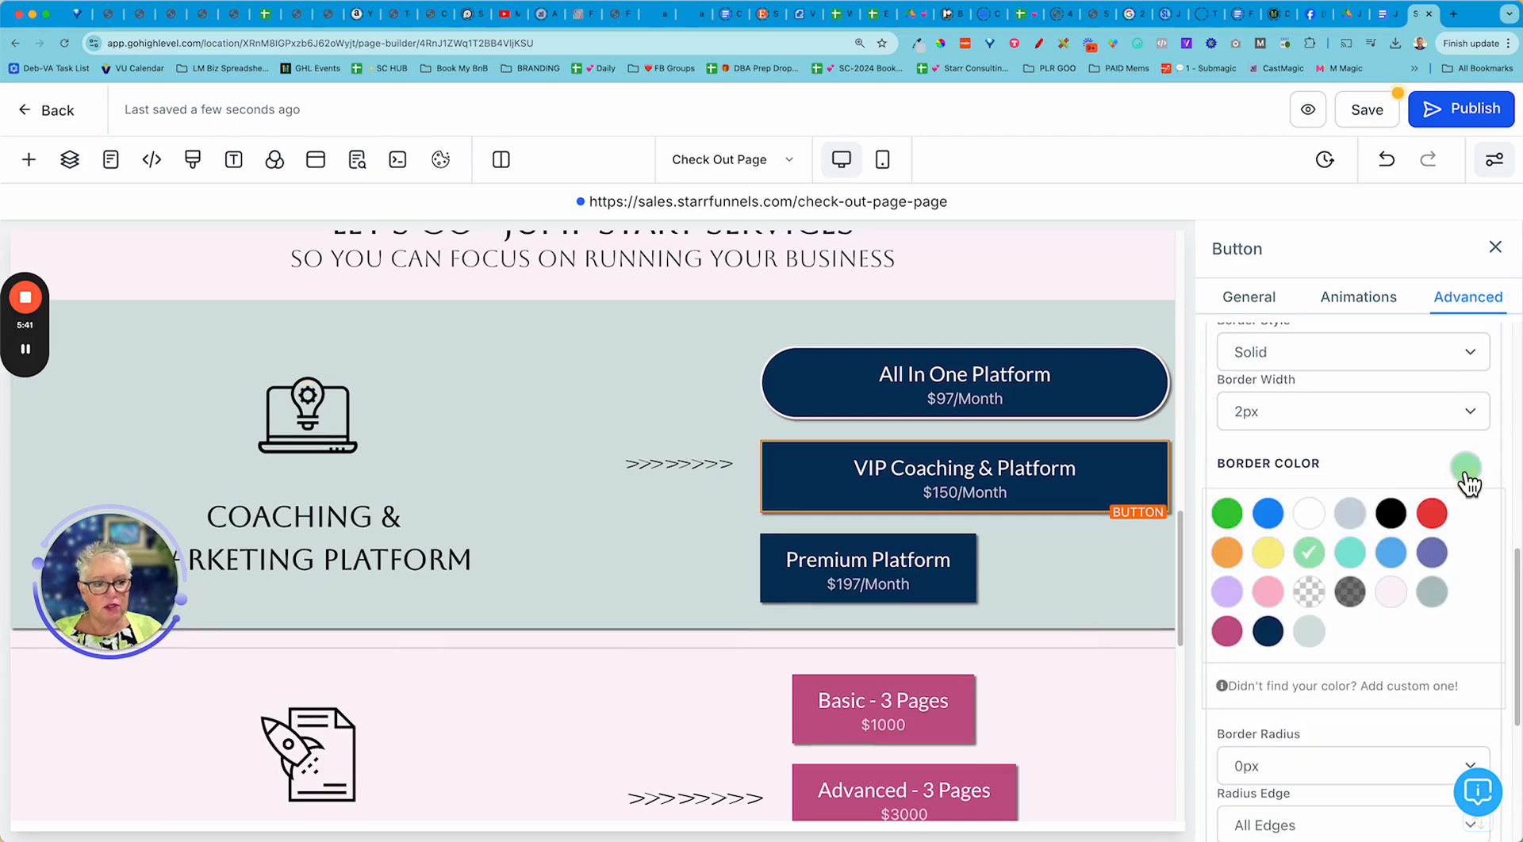
pyautogui.click(1390, 593)
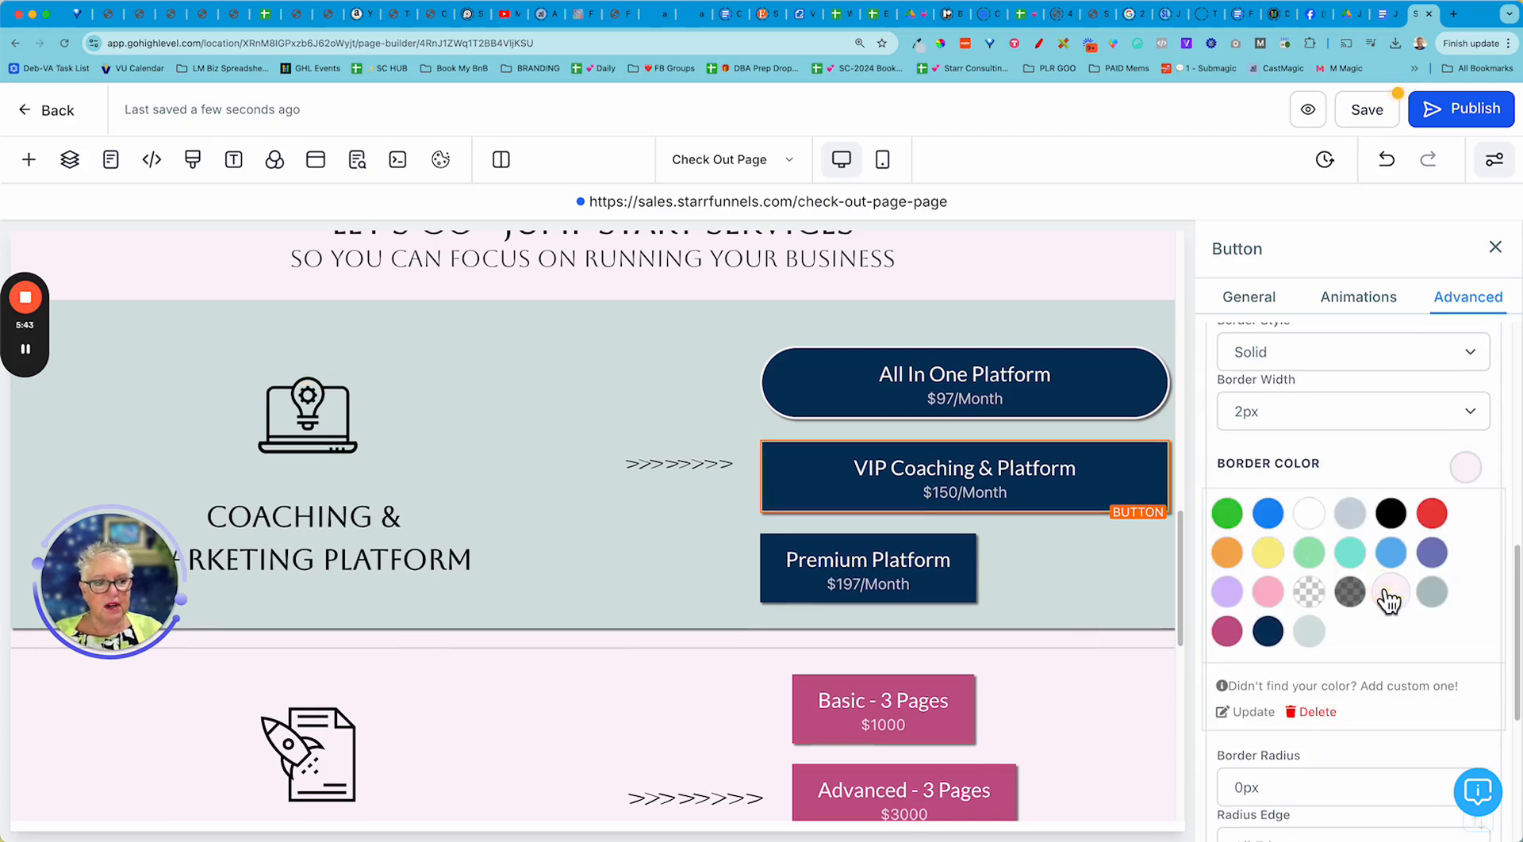
# Set the VIP Coaching & Platform button's border radius to 50px
pyautogui.scroll(-5, 1335, 425)
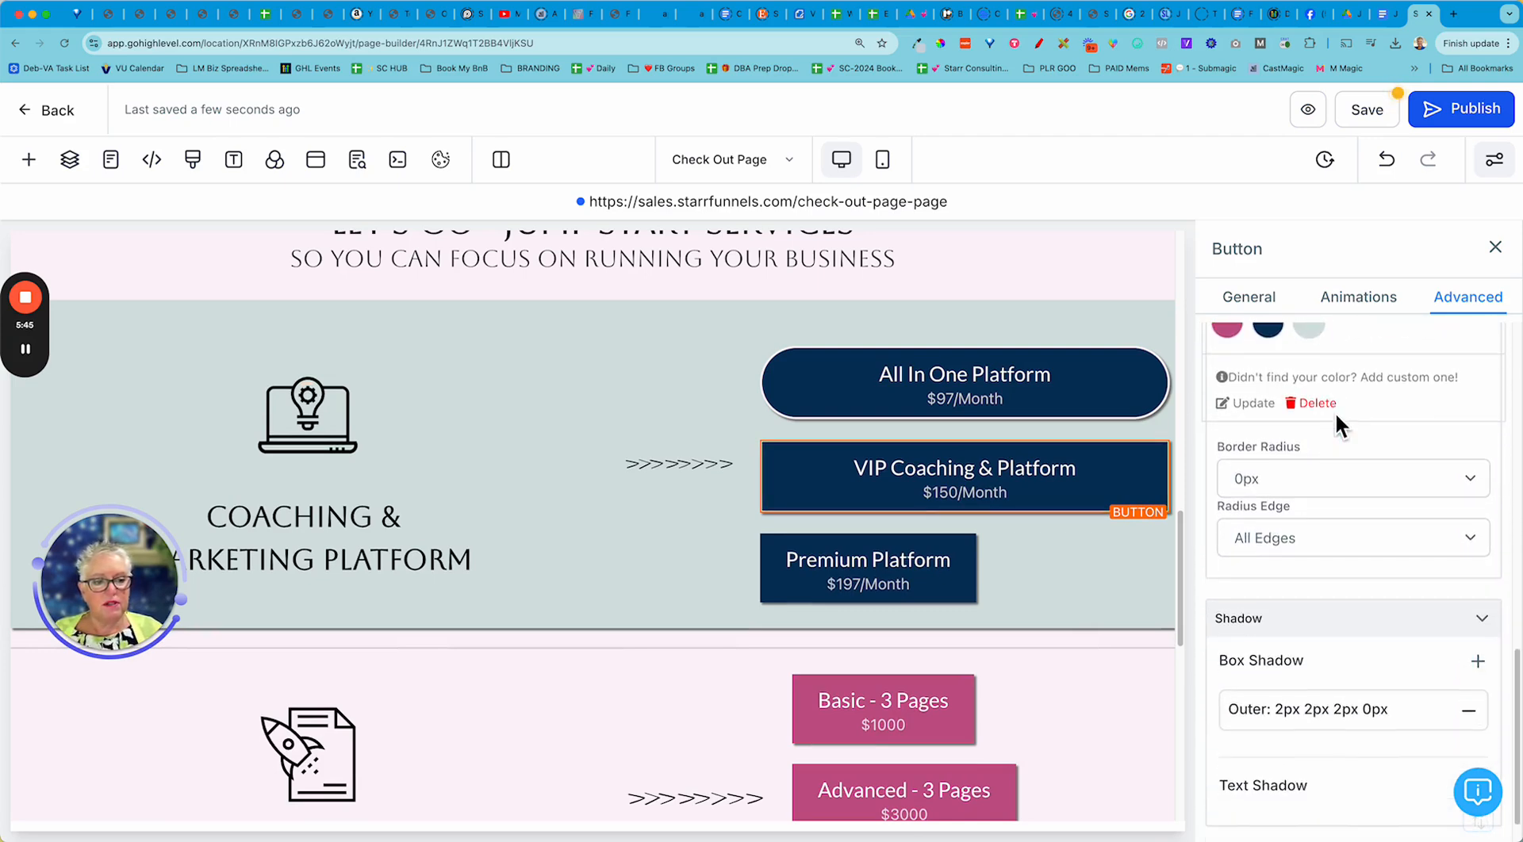
pyautogui.click(1292, 477)
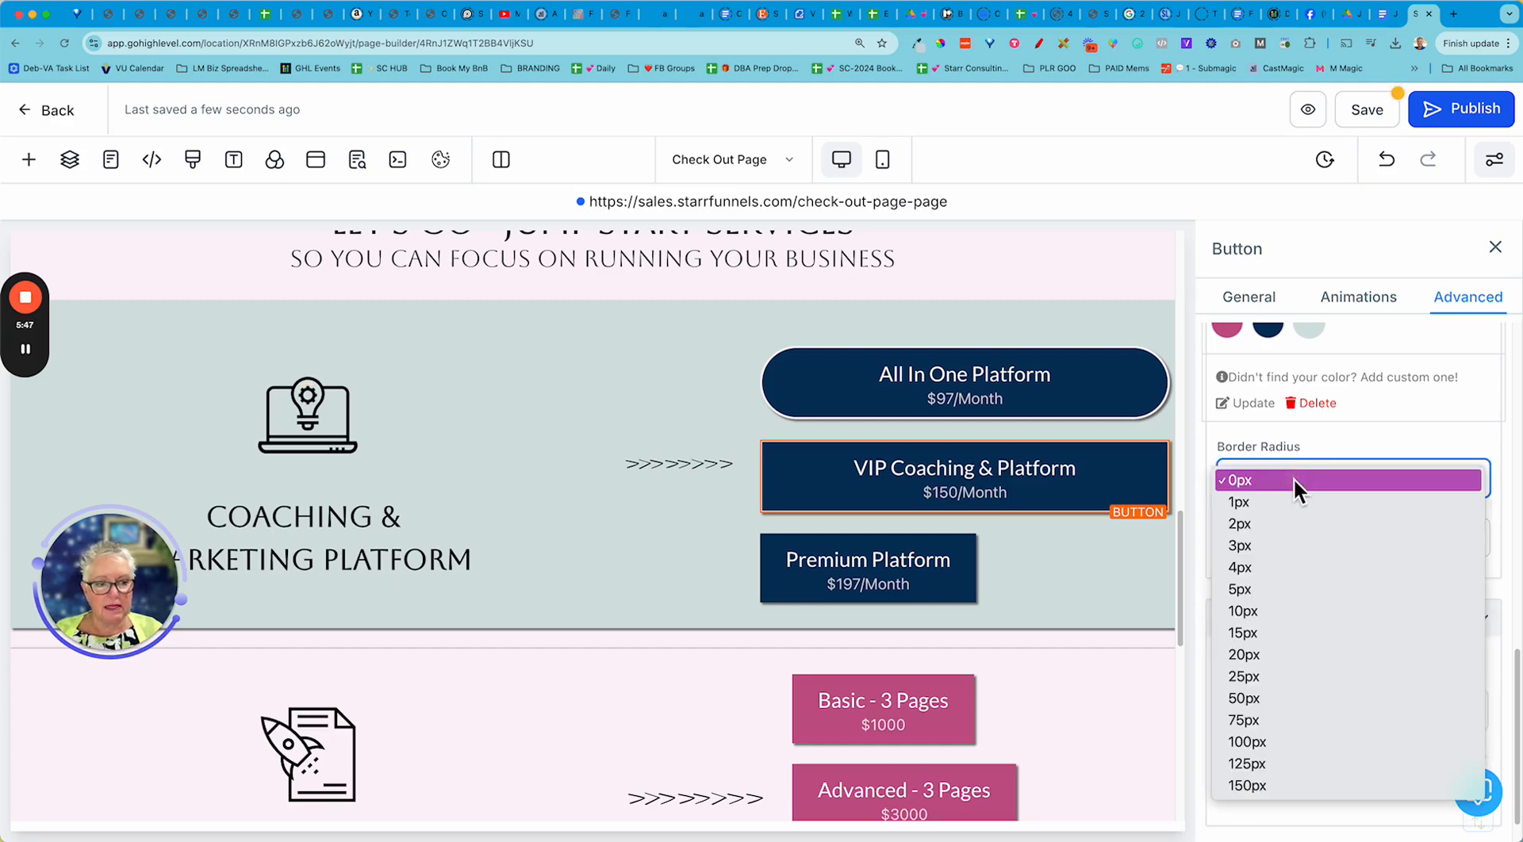
pyautogui.click(1280, 699)
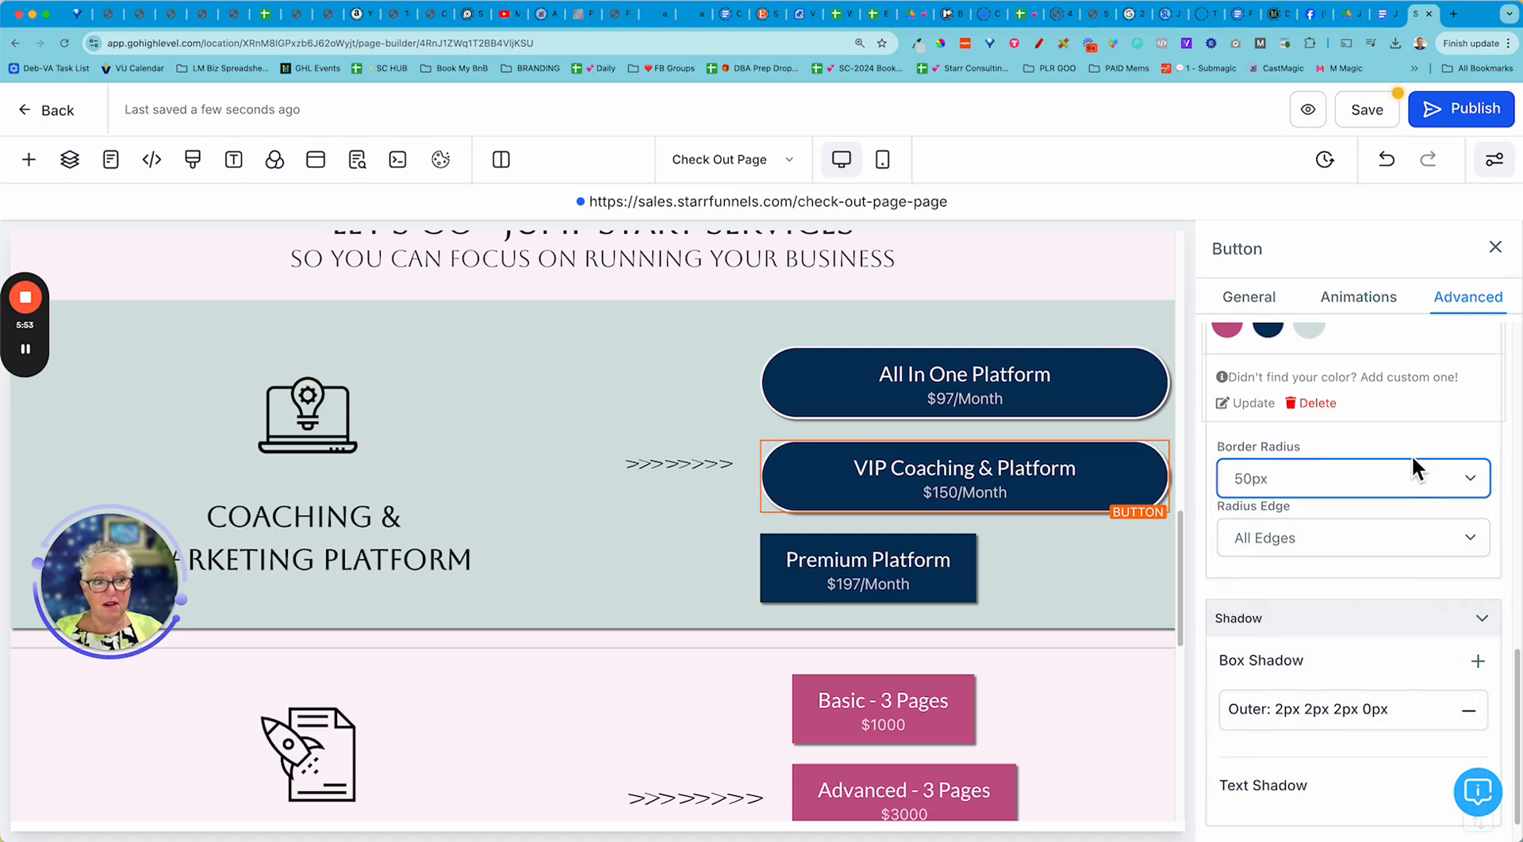
# Save the check-out page and publish its changes
pyautogui.click(1370, 114)
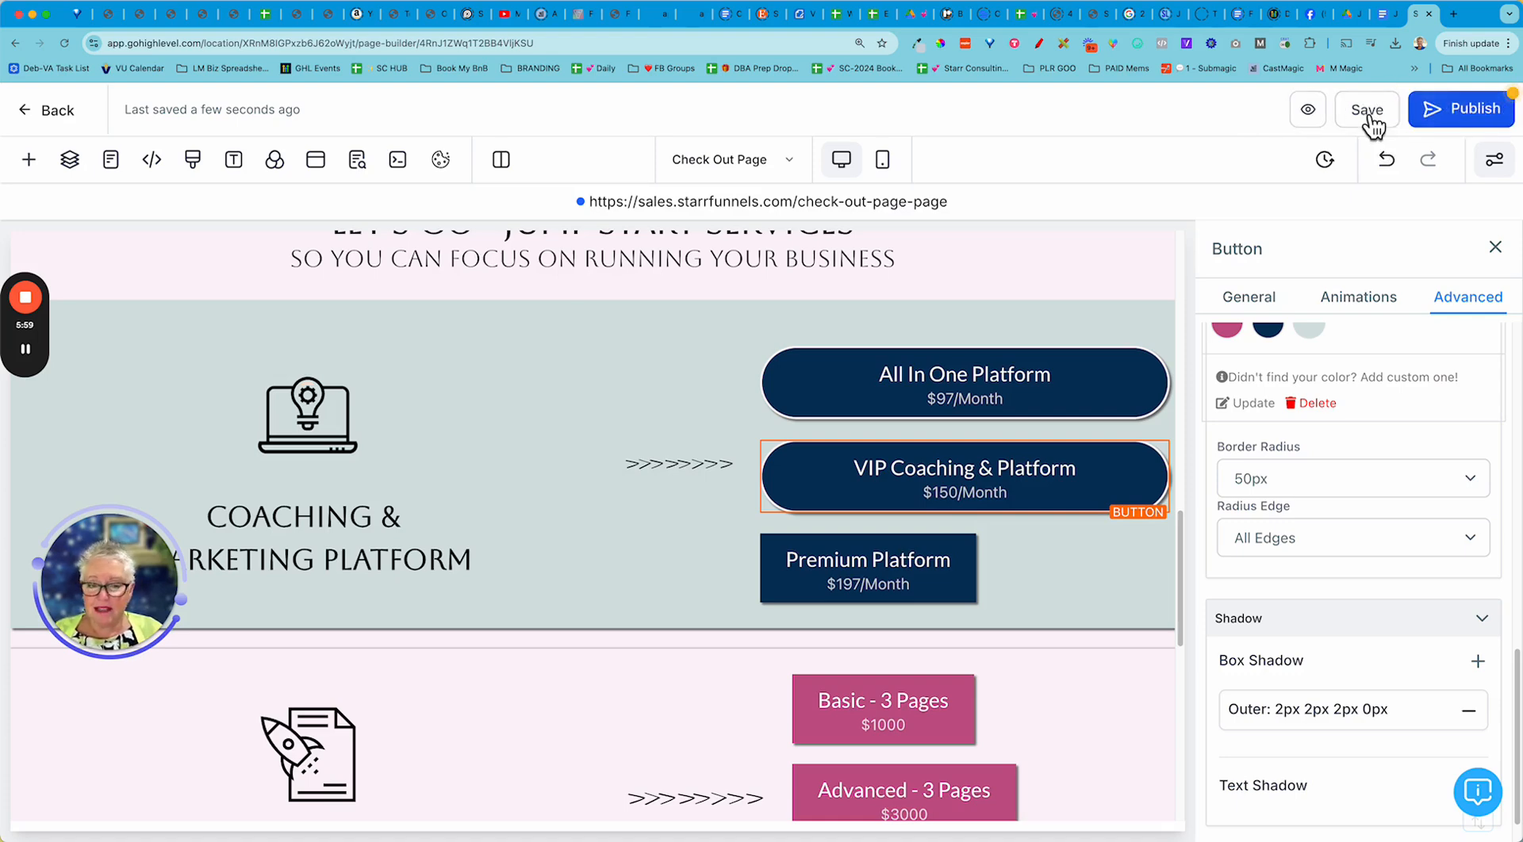
pyautogui.click(1482, 114)
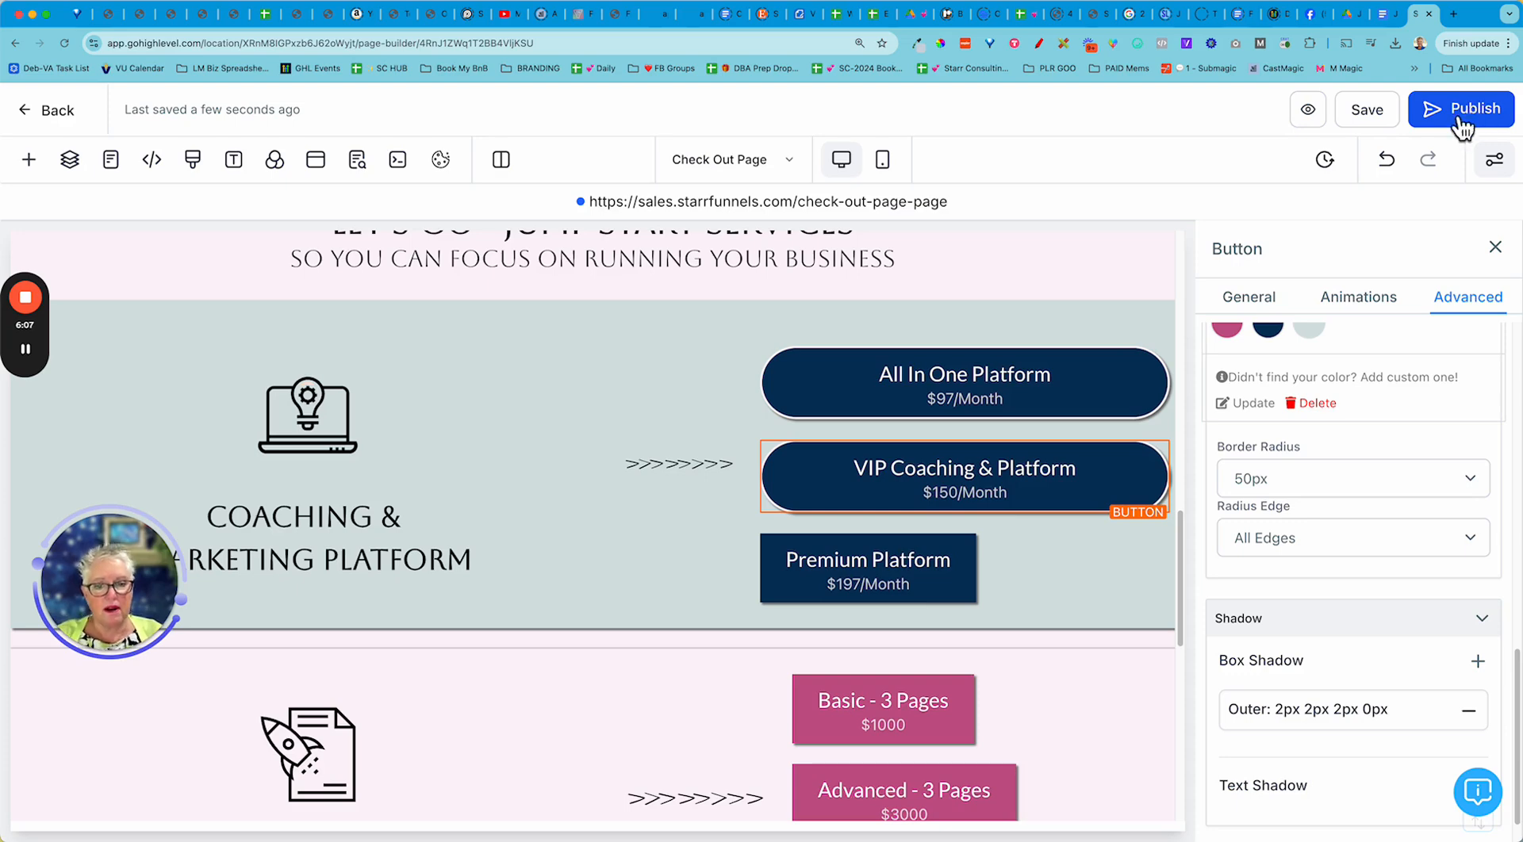
# Set the Premium Platform button's width option to Fill Width
pyautogui.click(1016, 568)
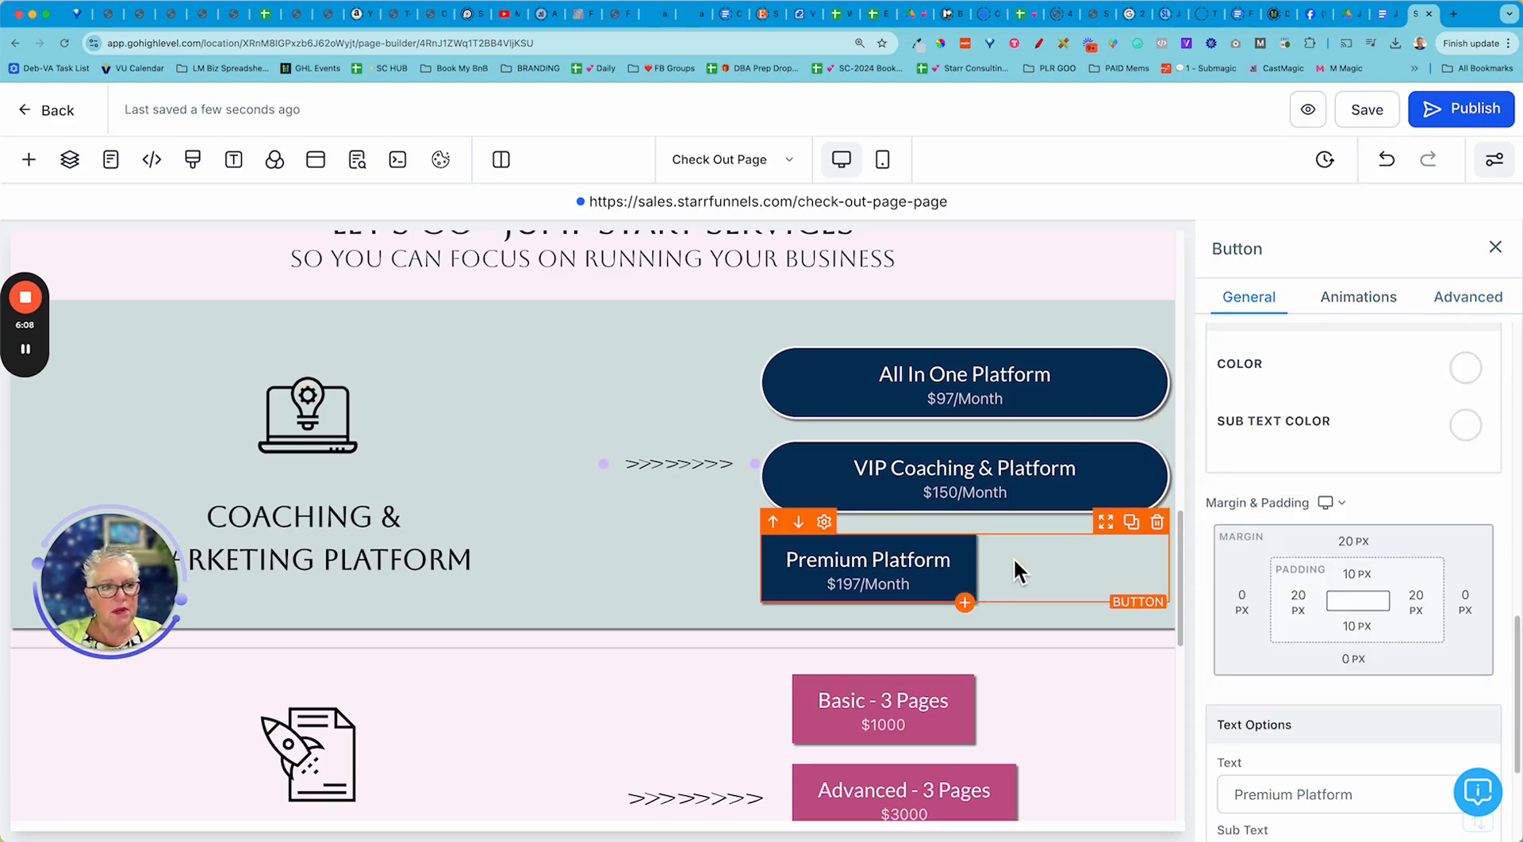
pyautogui.click(1472, 300)
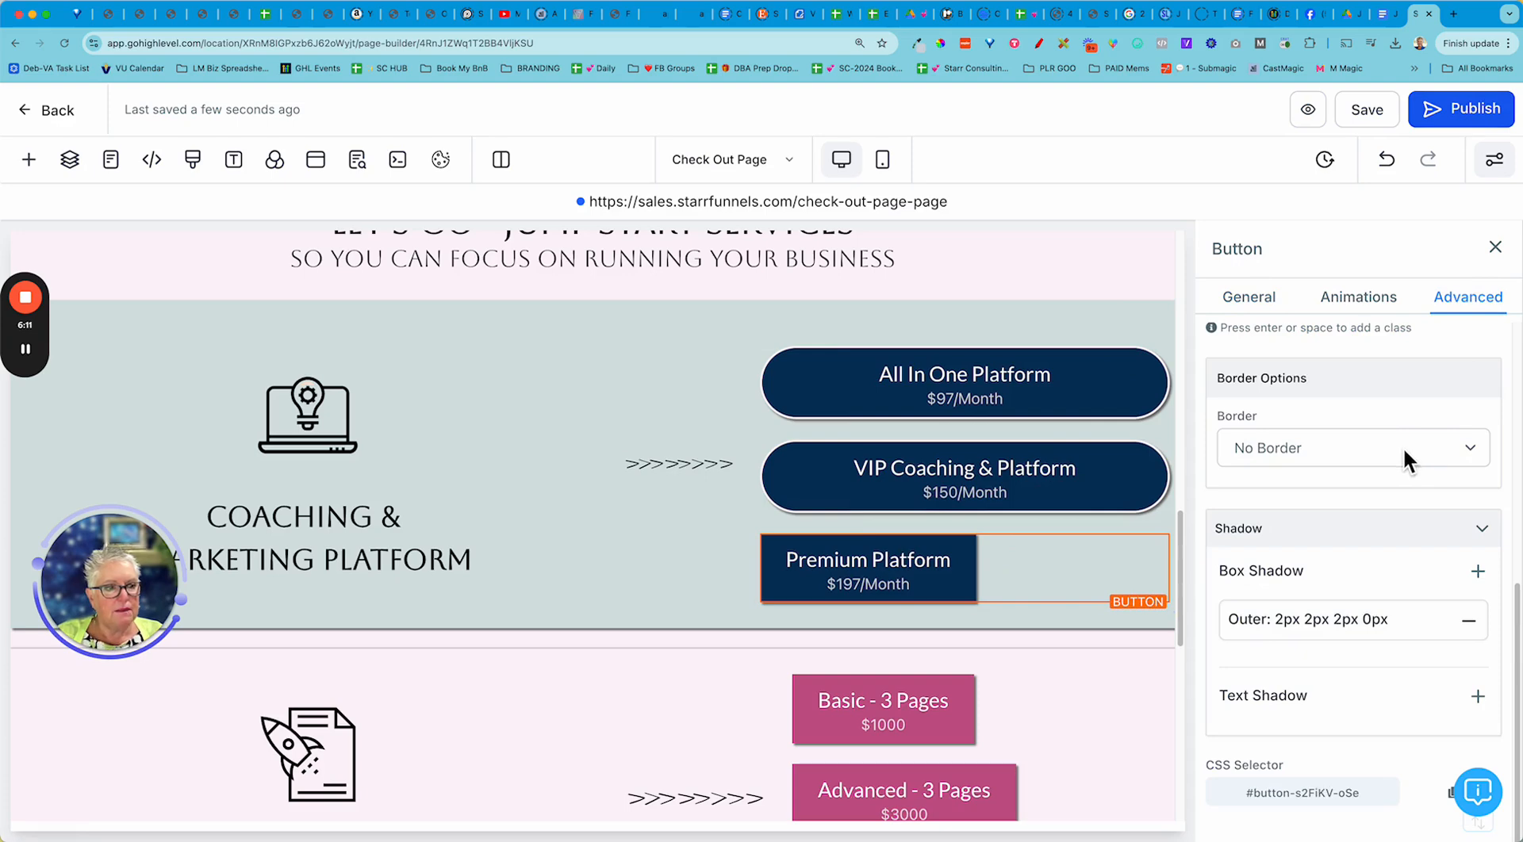
pyautogui.scroll(6, 1428, 468)
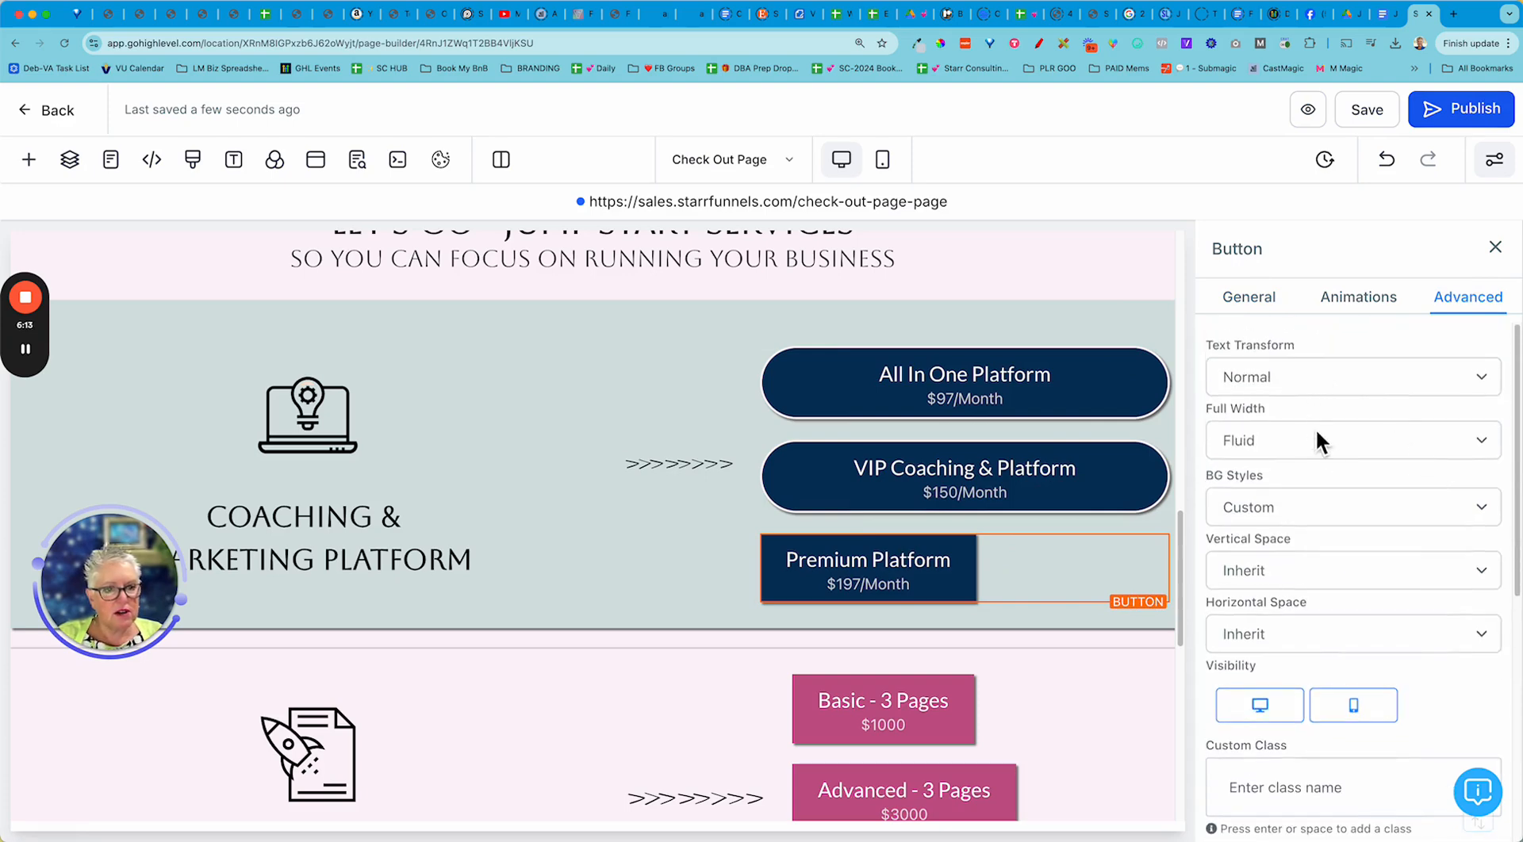
pyautogui.click(1315, 436)
pyautogui.click(1284, 468)
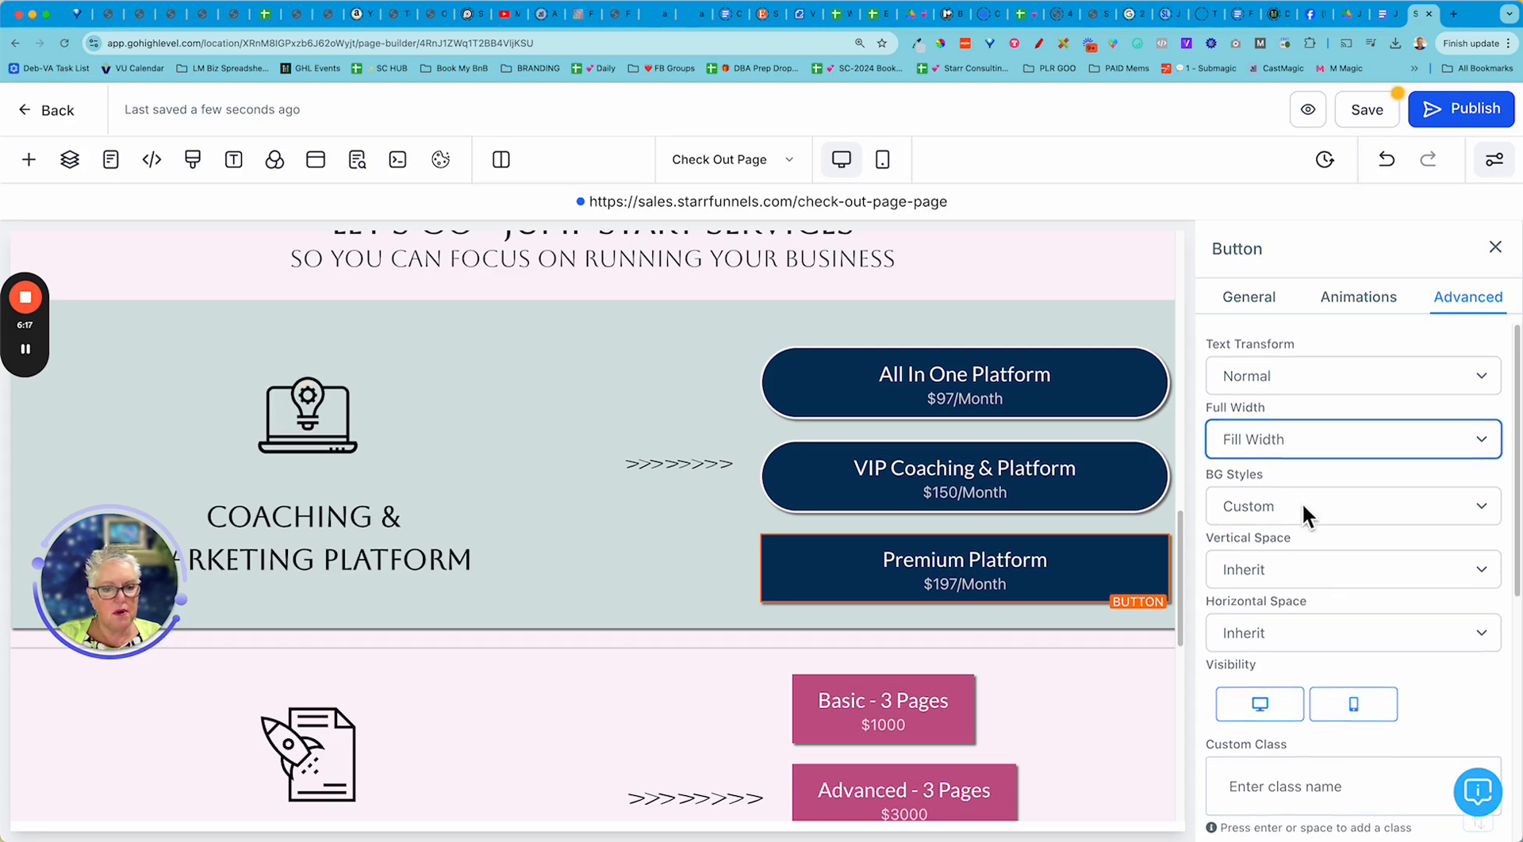
# Give the Premium Platform button a Full Border in the pale pink swatch colour
pyautogui.scroll(-4, 1302, 502)
pyautogui.scroll(-1, 1302, 502)
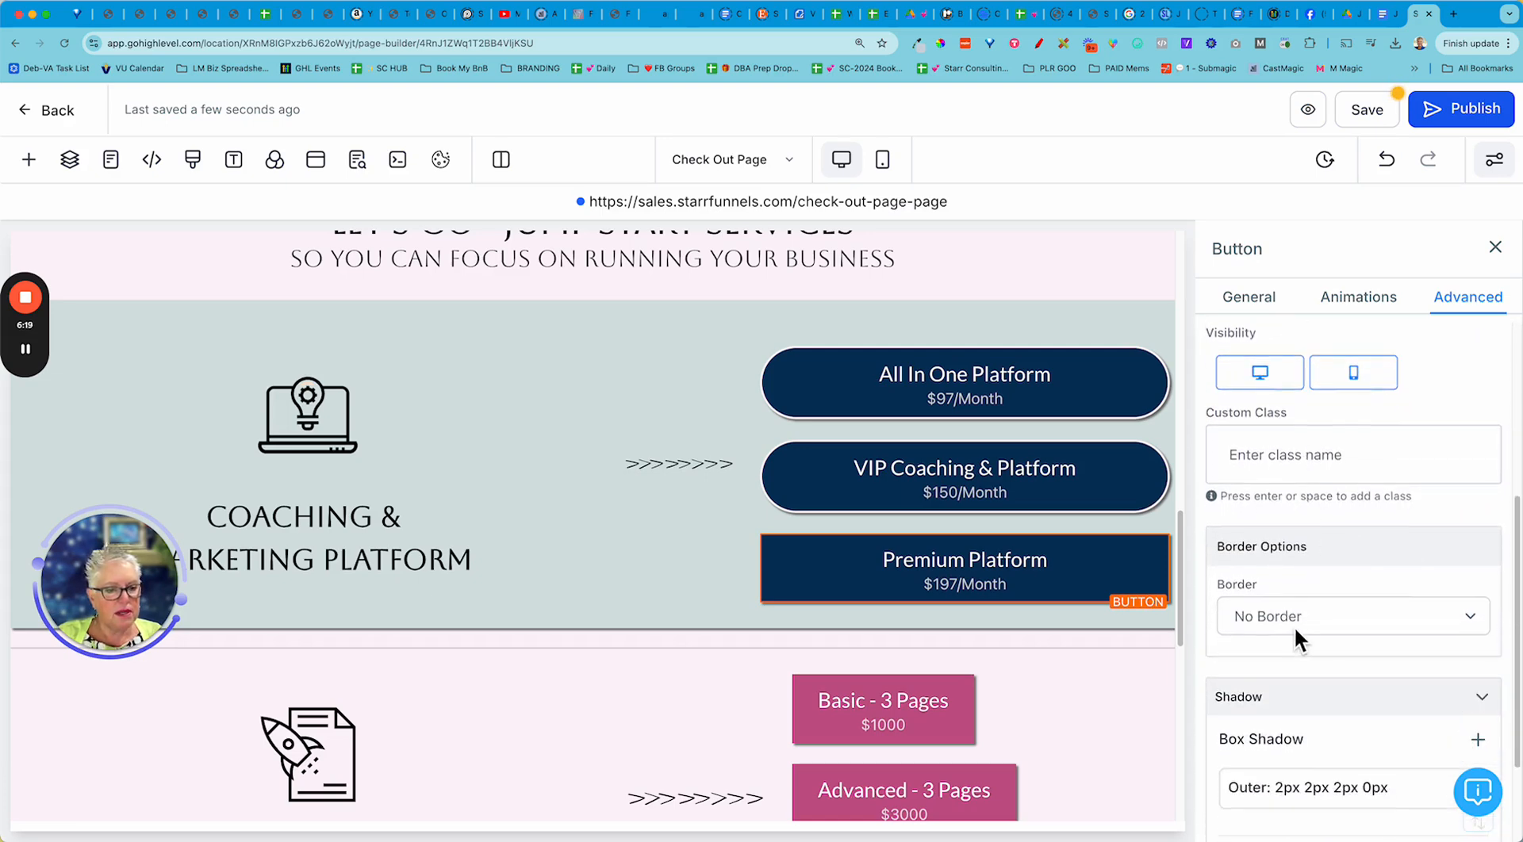
pyautogui.click(1301, 624)
pyautogui.click(1288, 644)
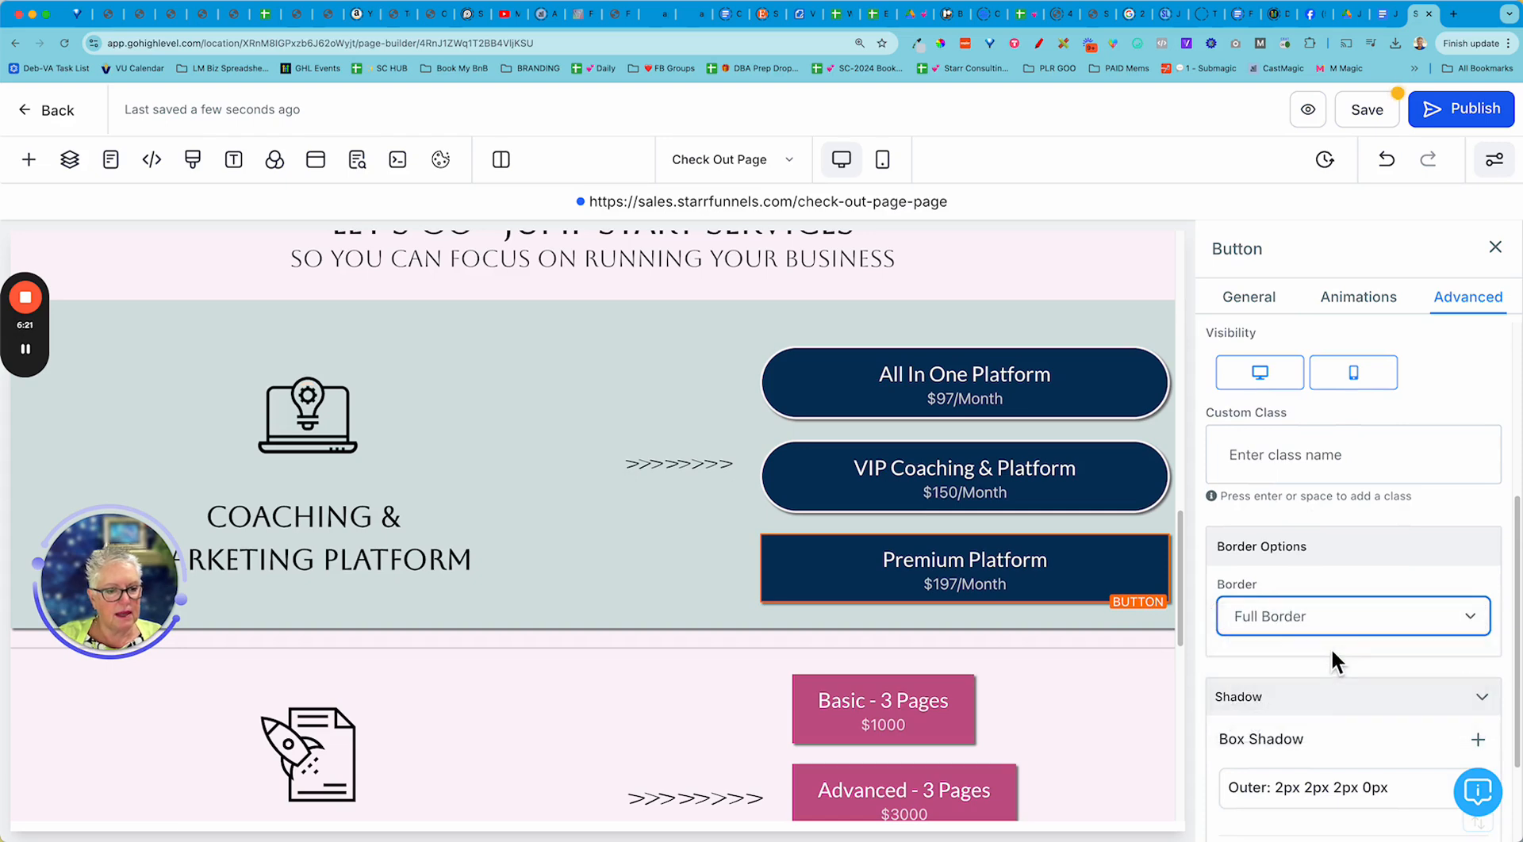
pyautogui.scroll(-3, 1331, 648)
pyautogui.click(1469, 589)
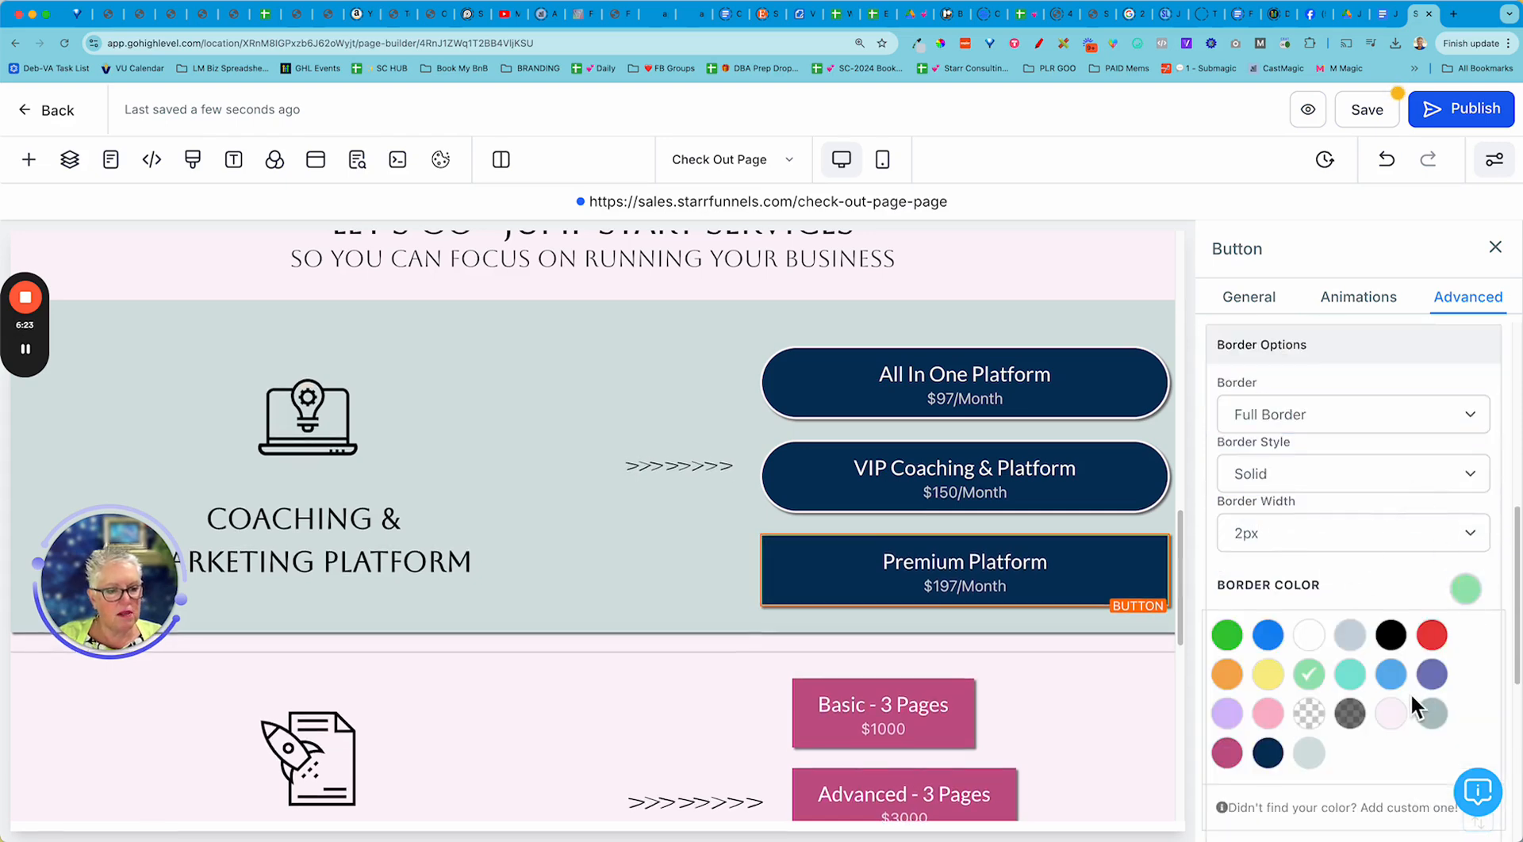
pyautogui.click(1391, 713)
# Set the Premium Platform button's border radius to 50px
pyautogui.scroll(-5, 1381, 544)
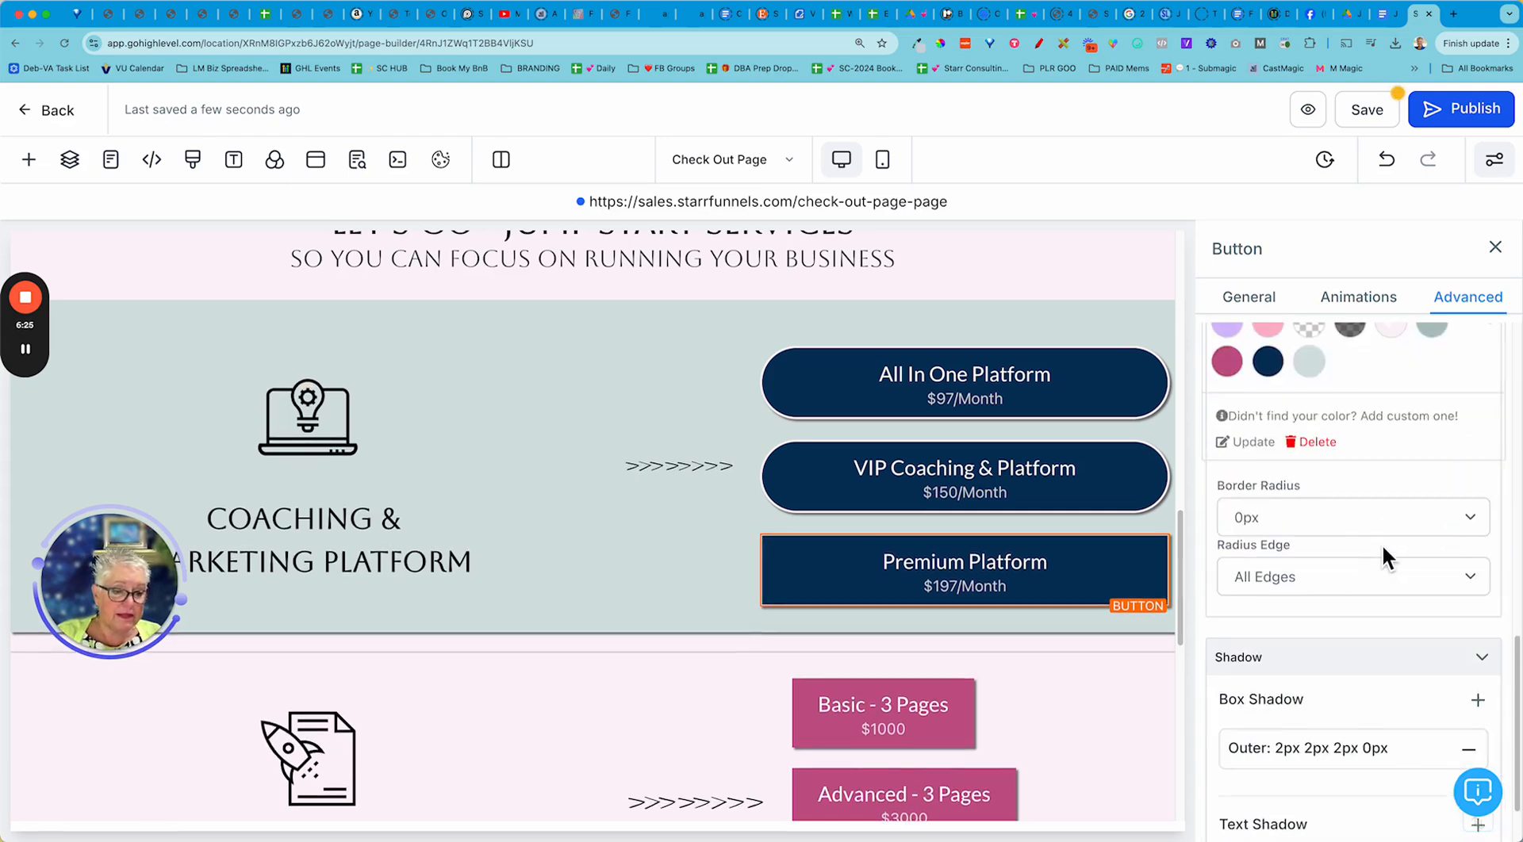
pyautogui.click(1354, 516)
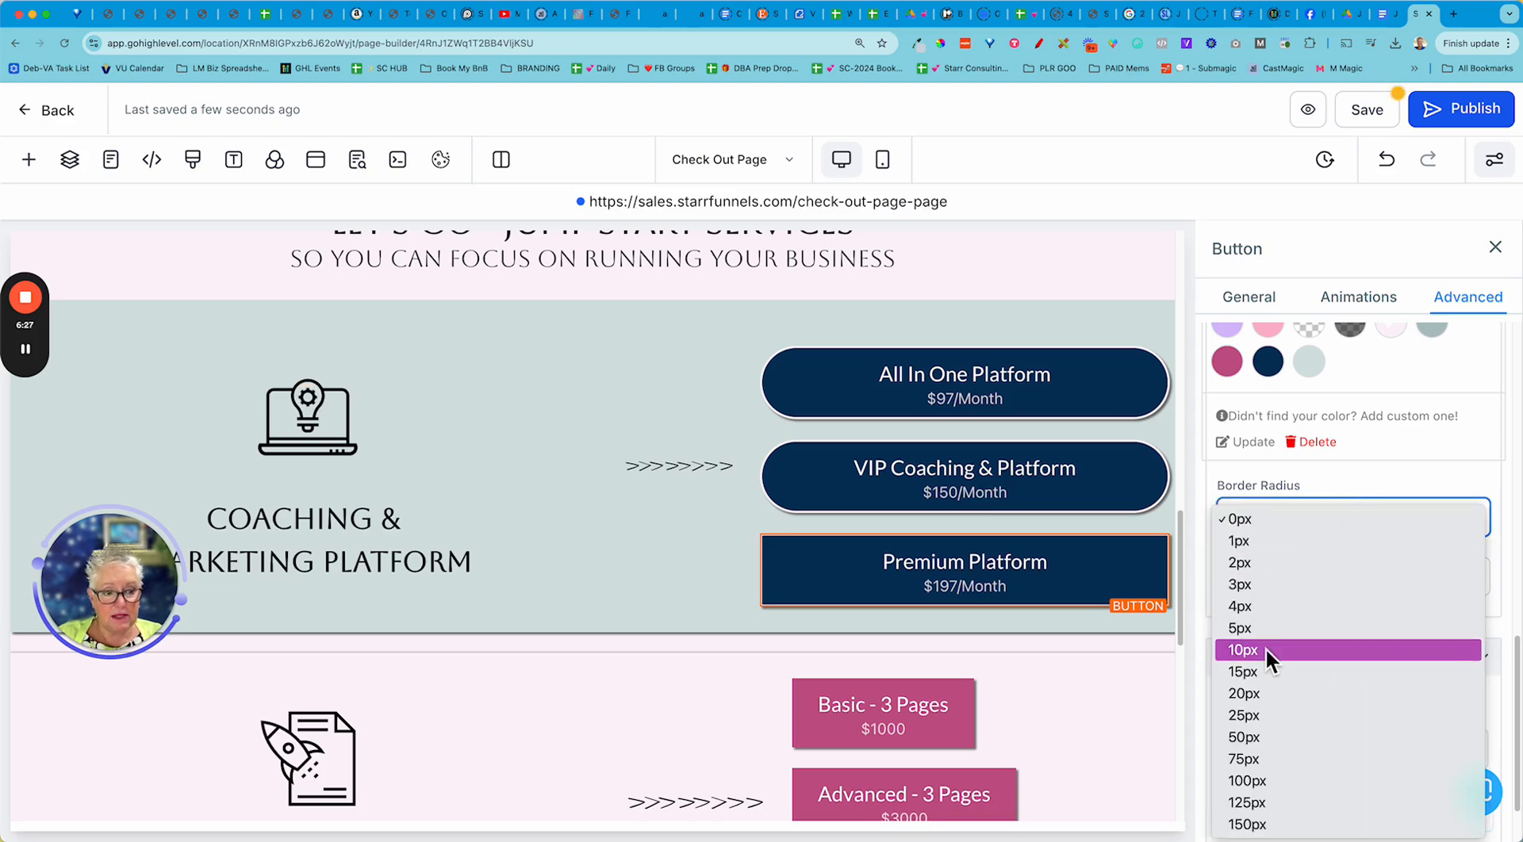
pyautogui.click(1258, 738)
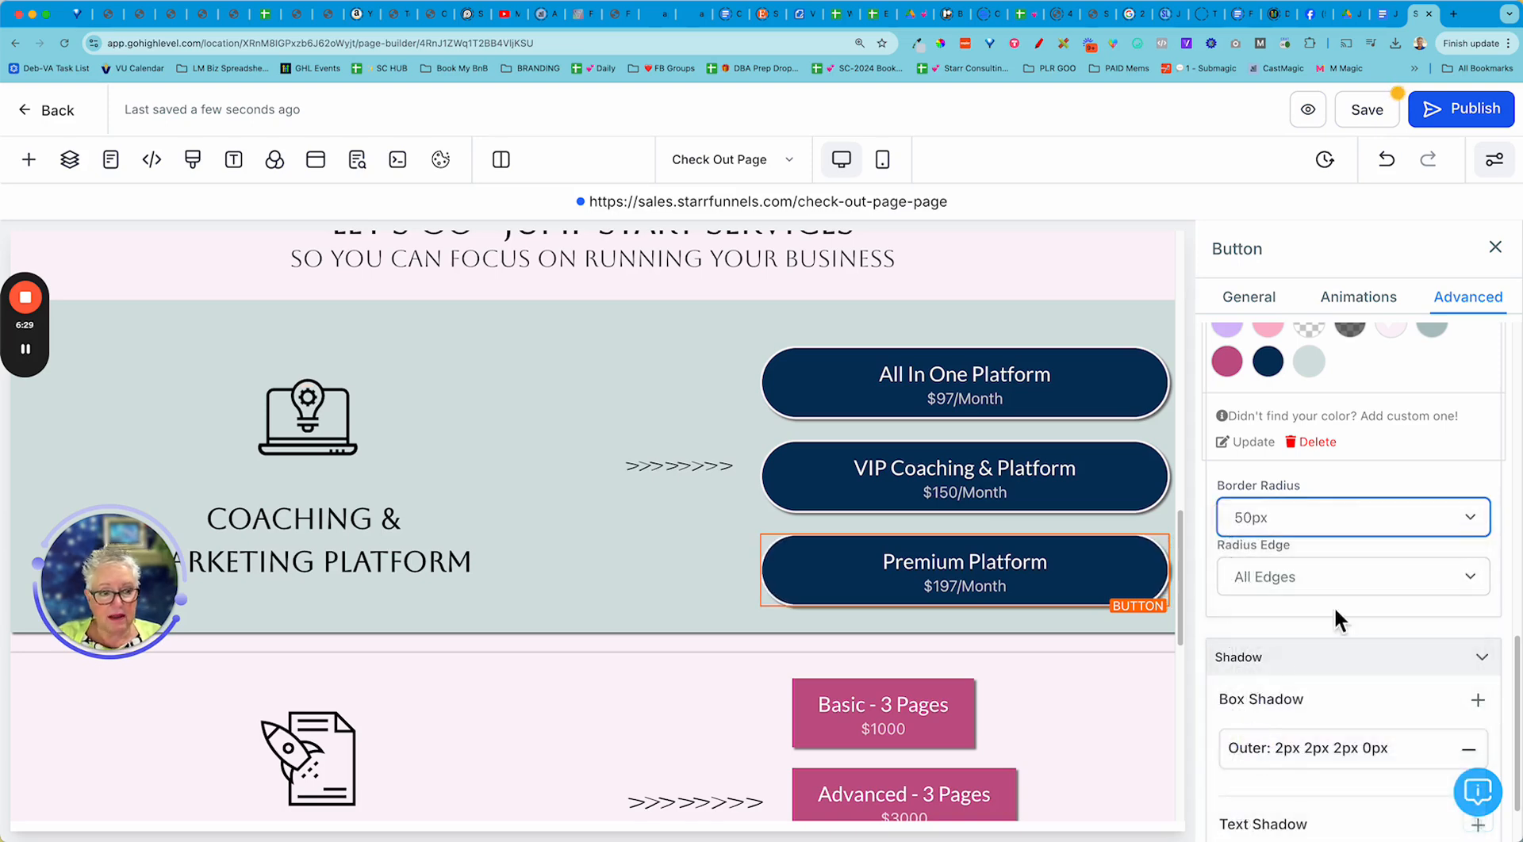
# Save the check-out page with the restyled Premium Platform button and publish it
pyautogui.scroll(-2, 1353, 588)
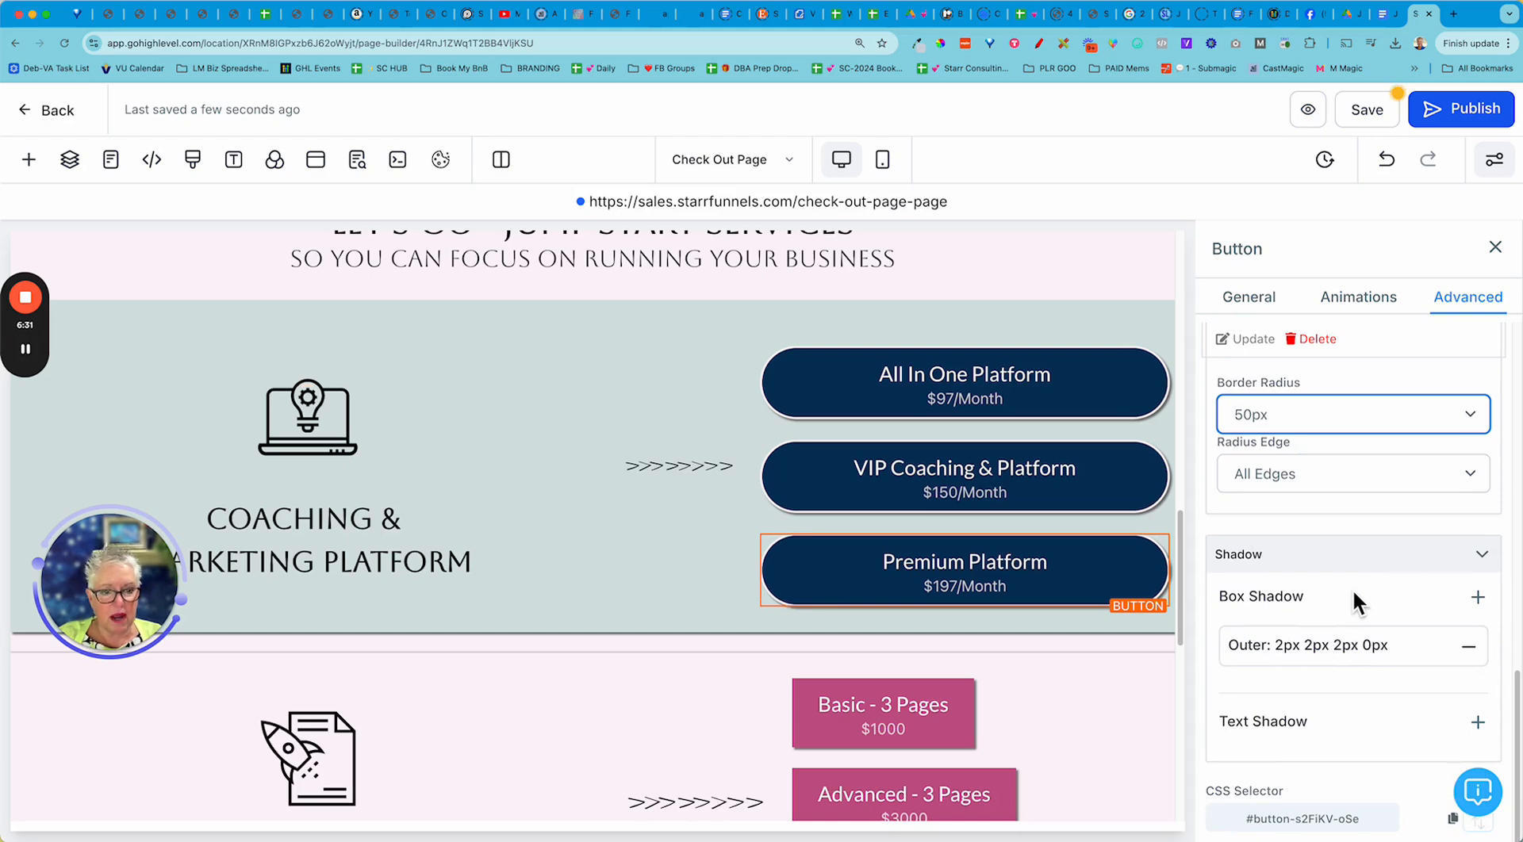
pyautogui.click(1368, 103)
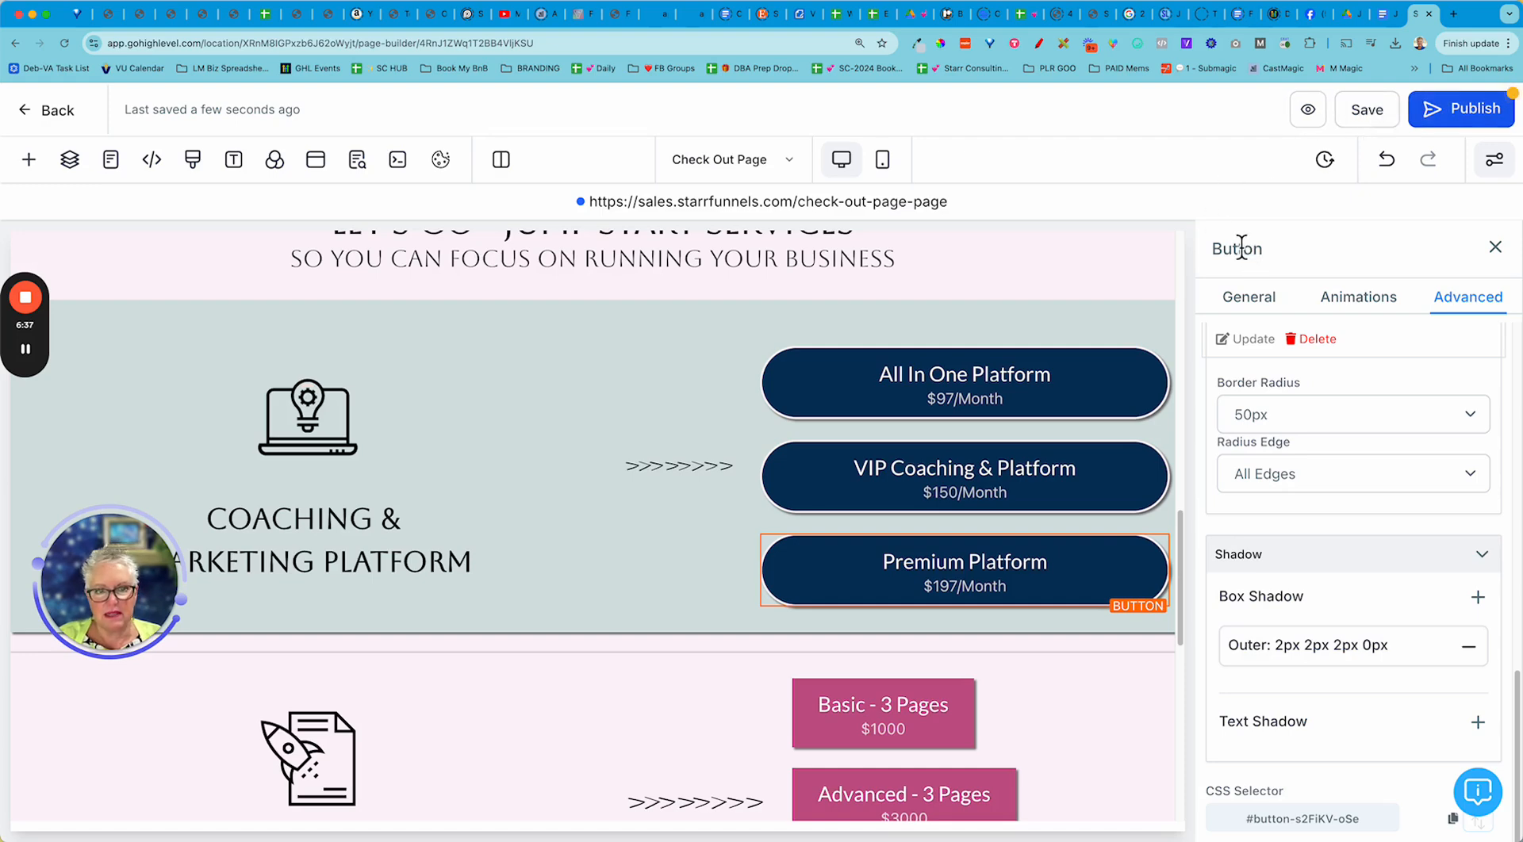
pyautogui.click(1480, 113)
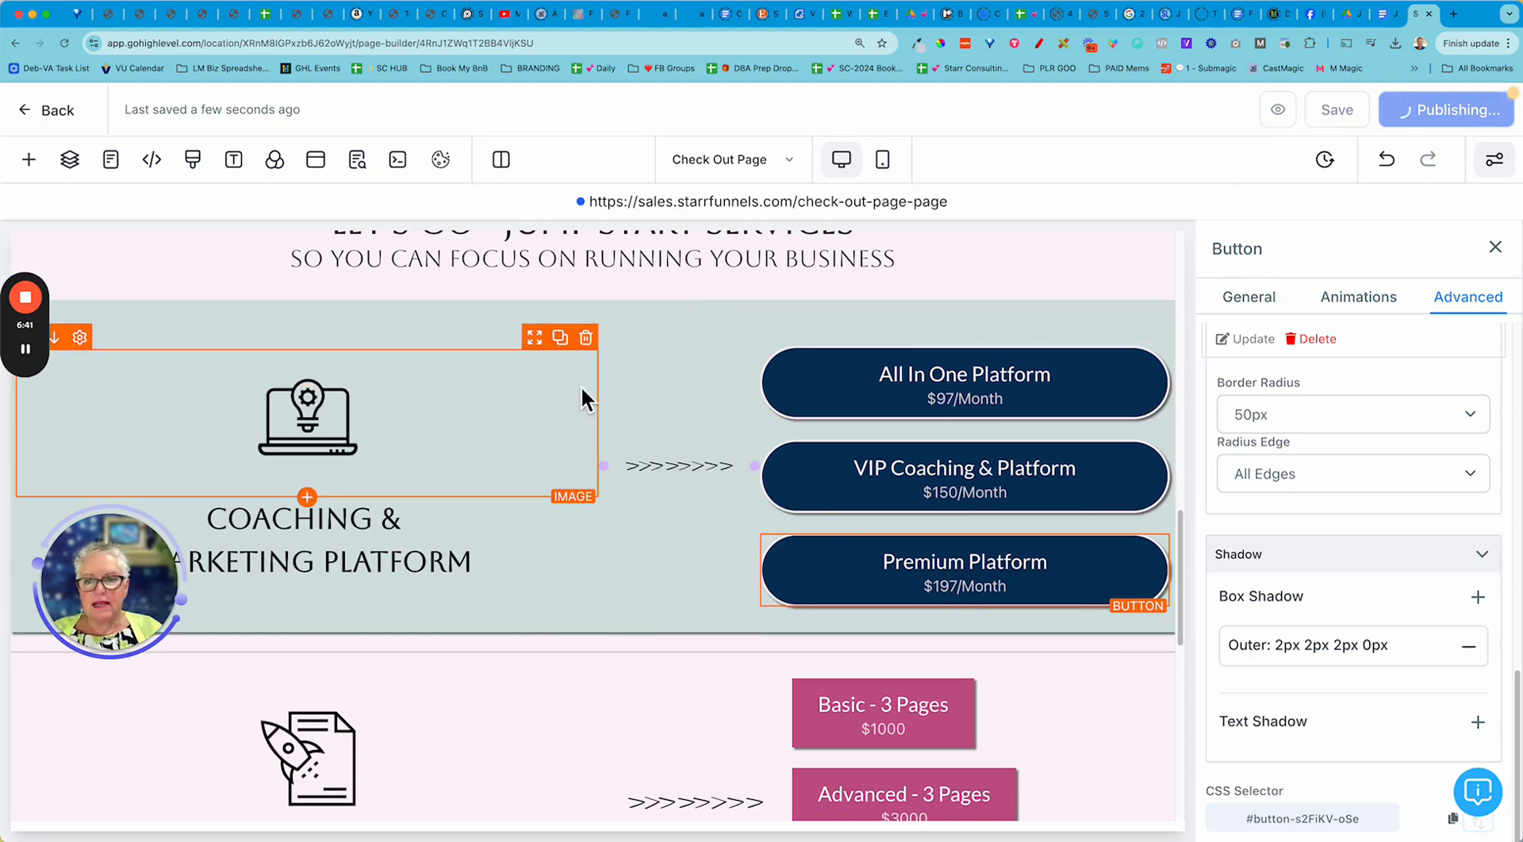
# Reduce the browser zoom by two levels to view several pricing blocks together, and select the section surrounding them
pyautogui.click(151, 7)
pyautogui.click(181, 164)
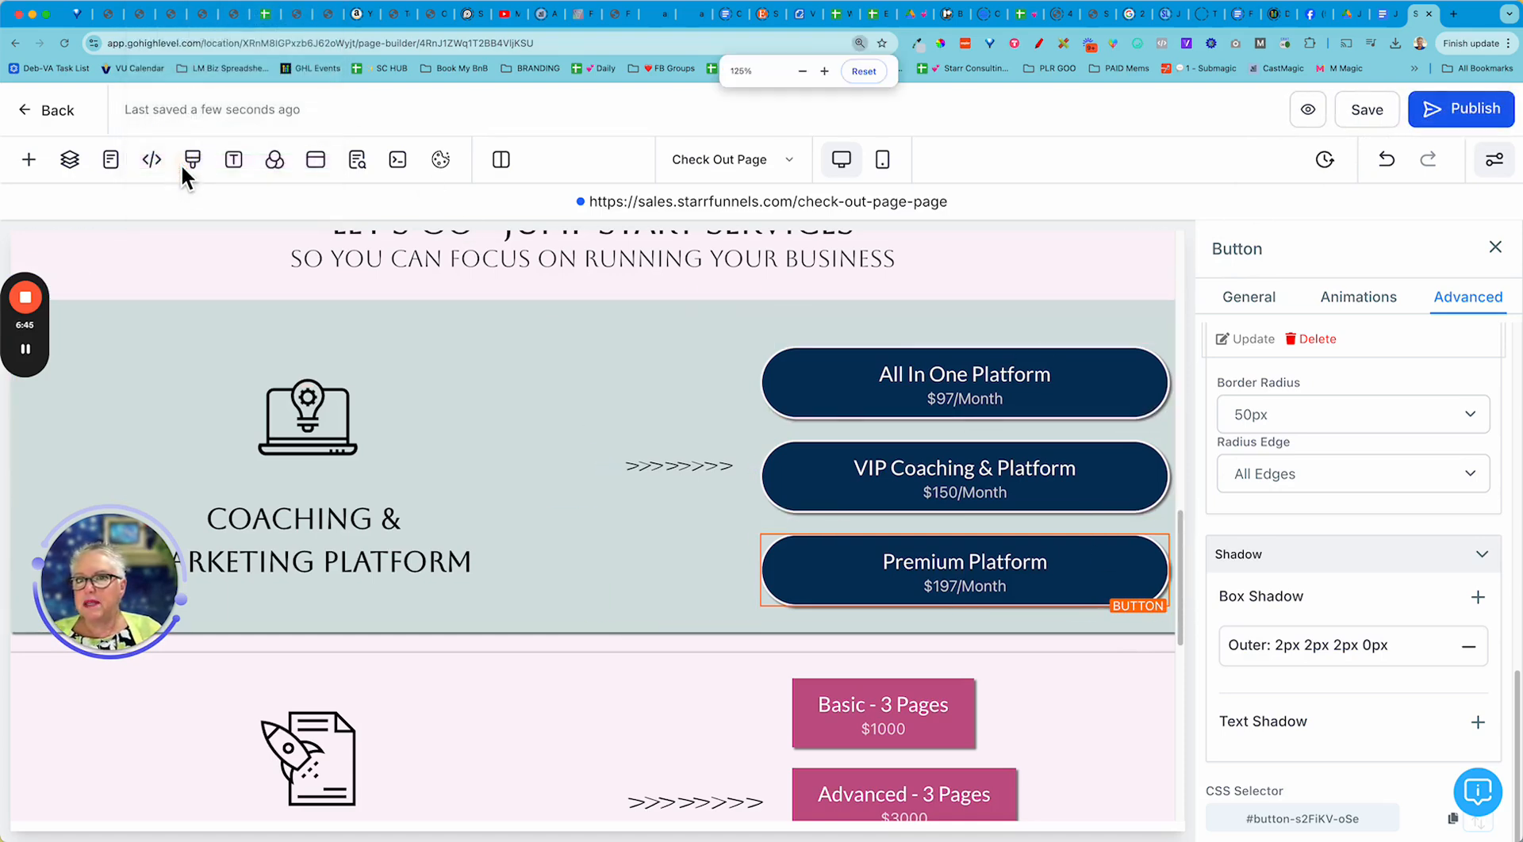
pyautogui.click(803, 73)
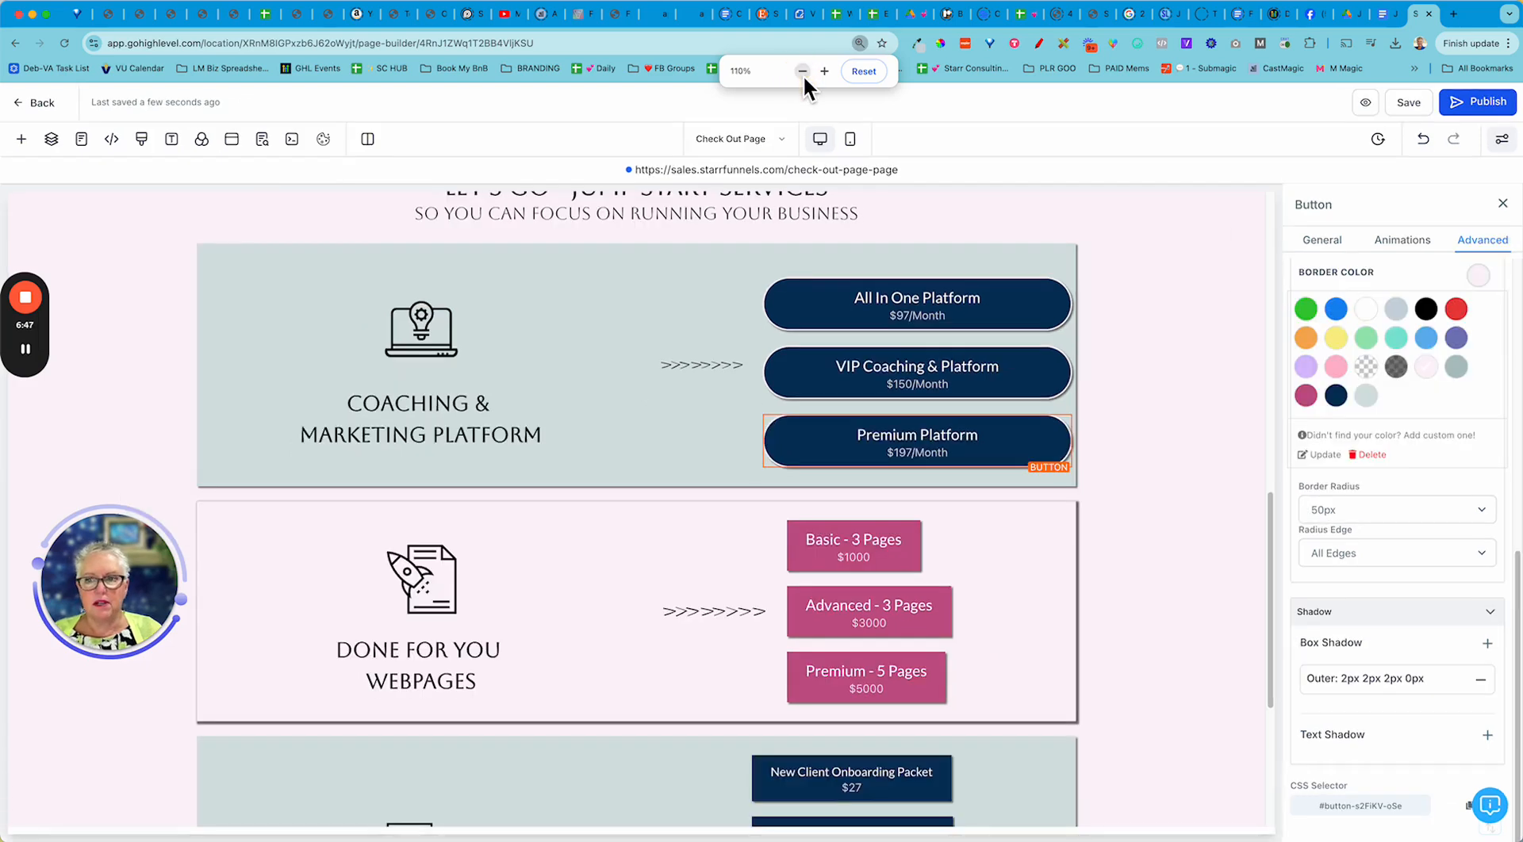
pyautogui.click(803, 73)
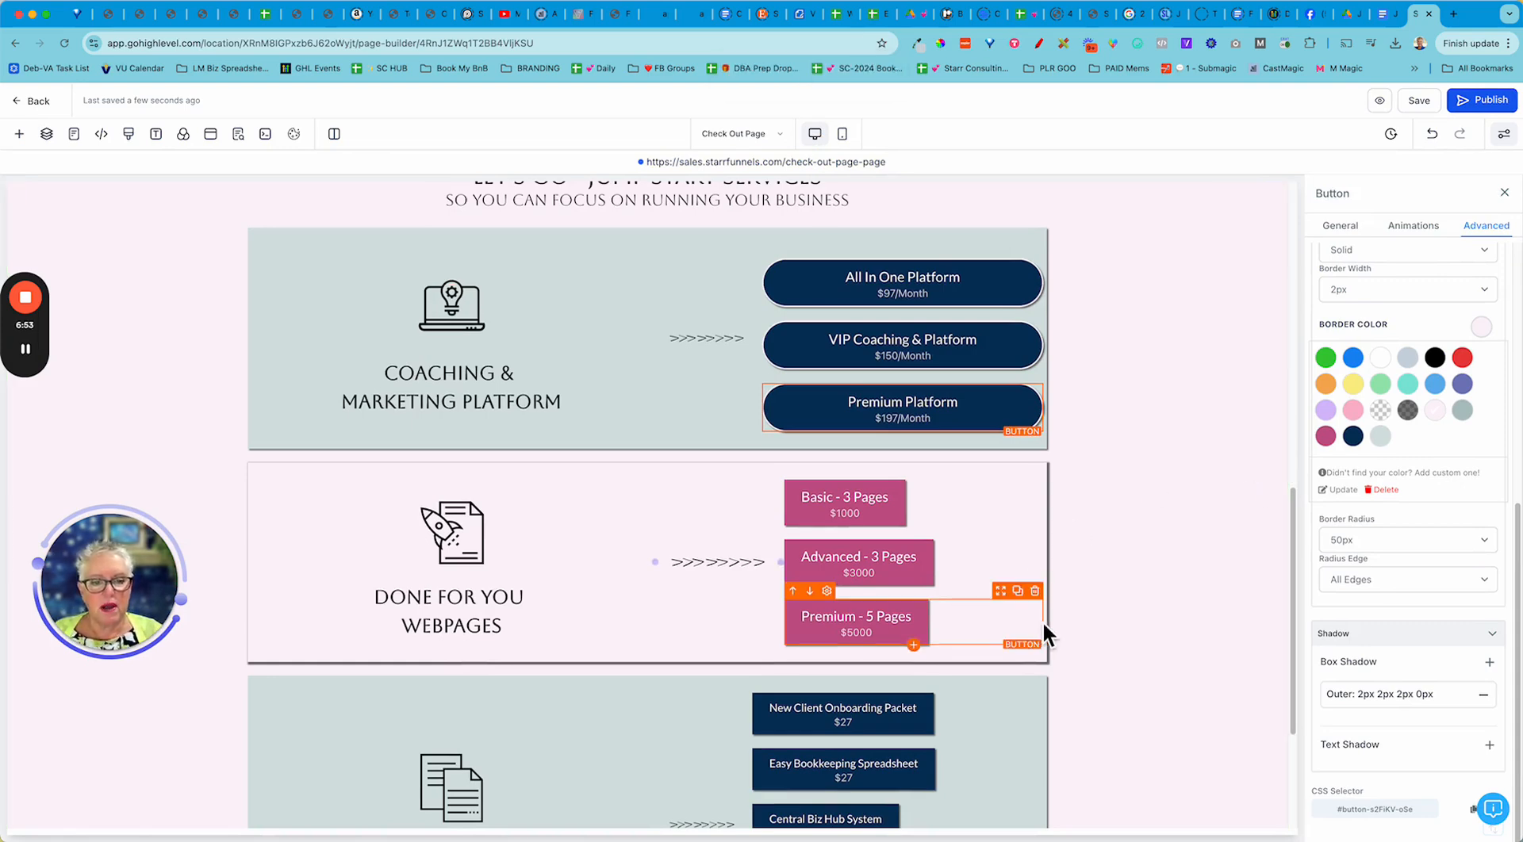
pyautogui.click(1077, 615)
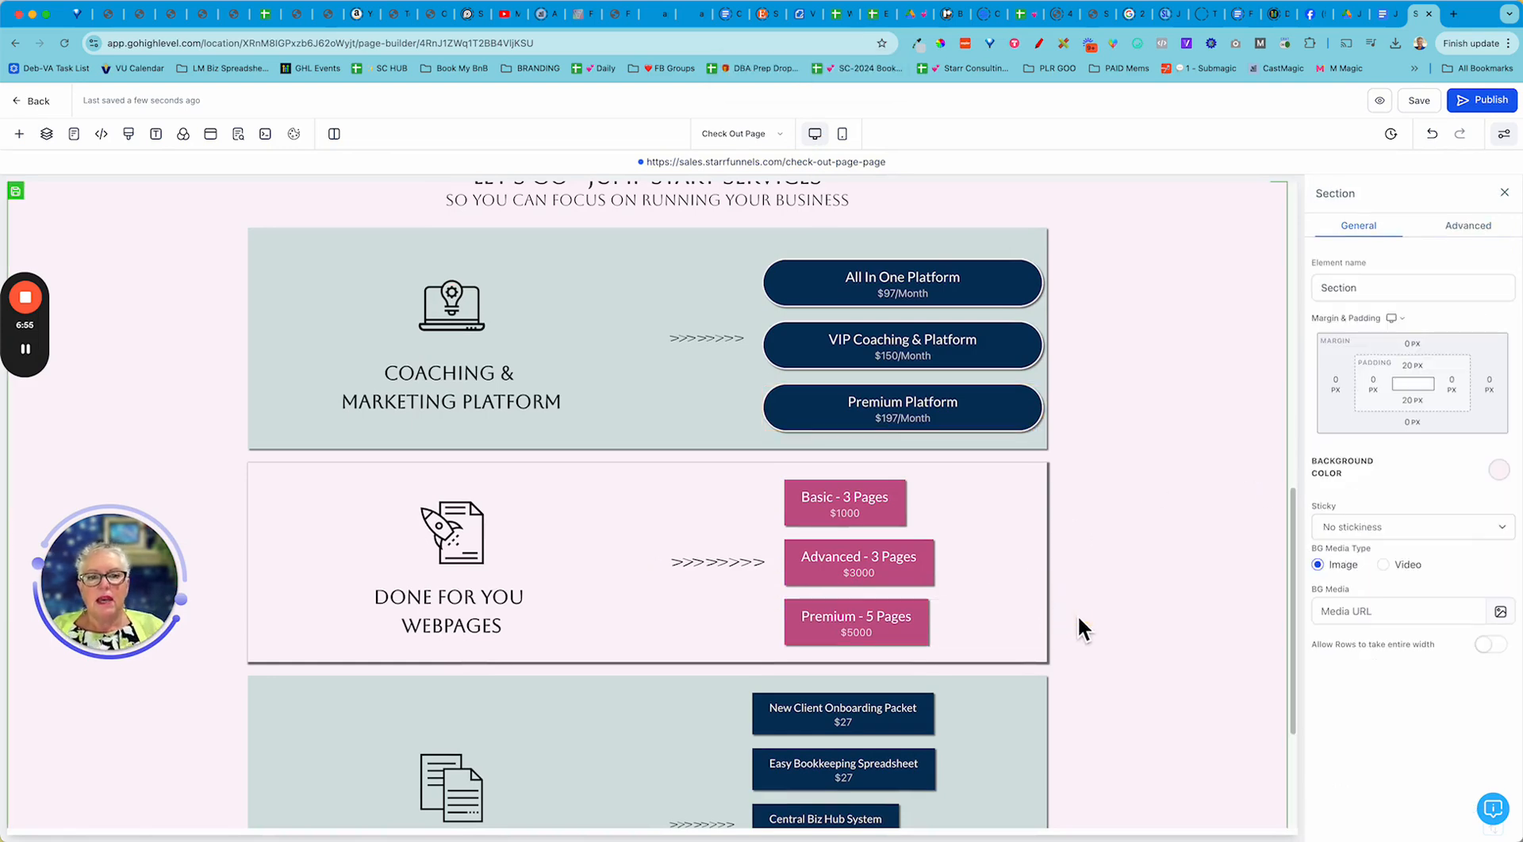